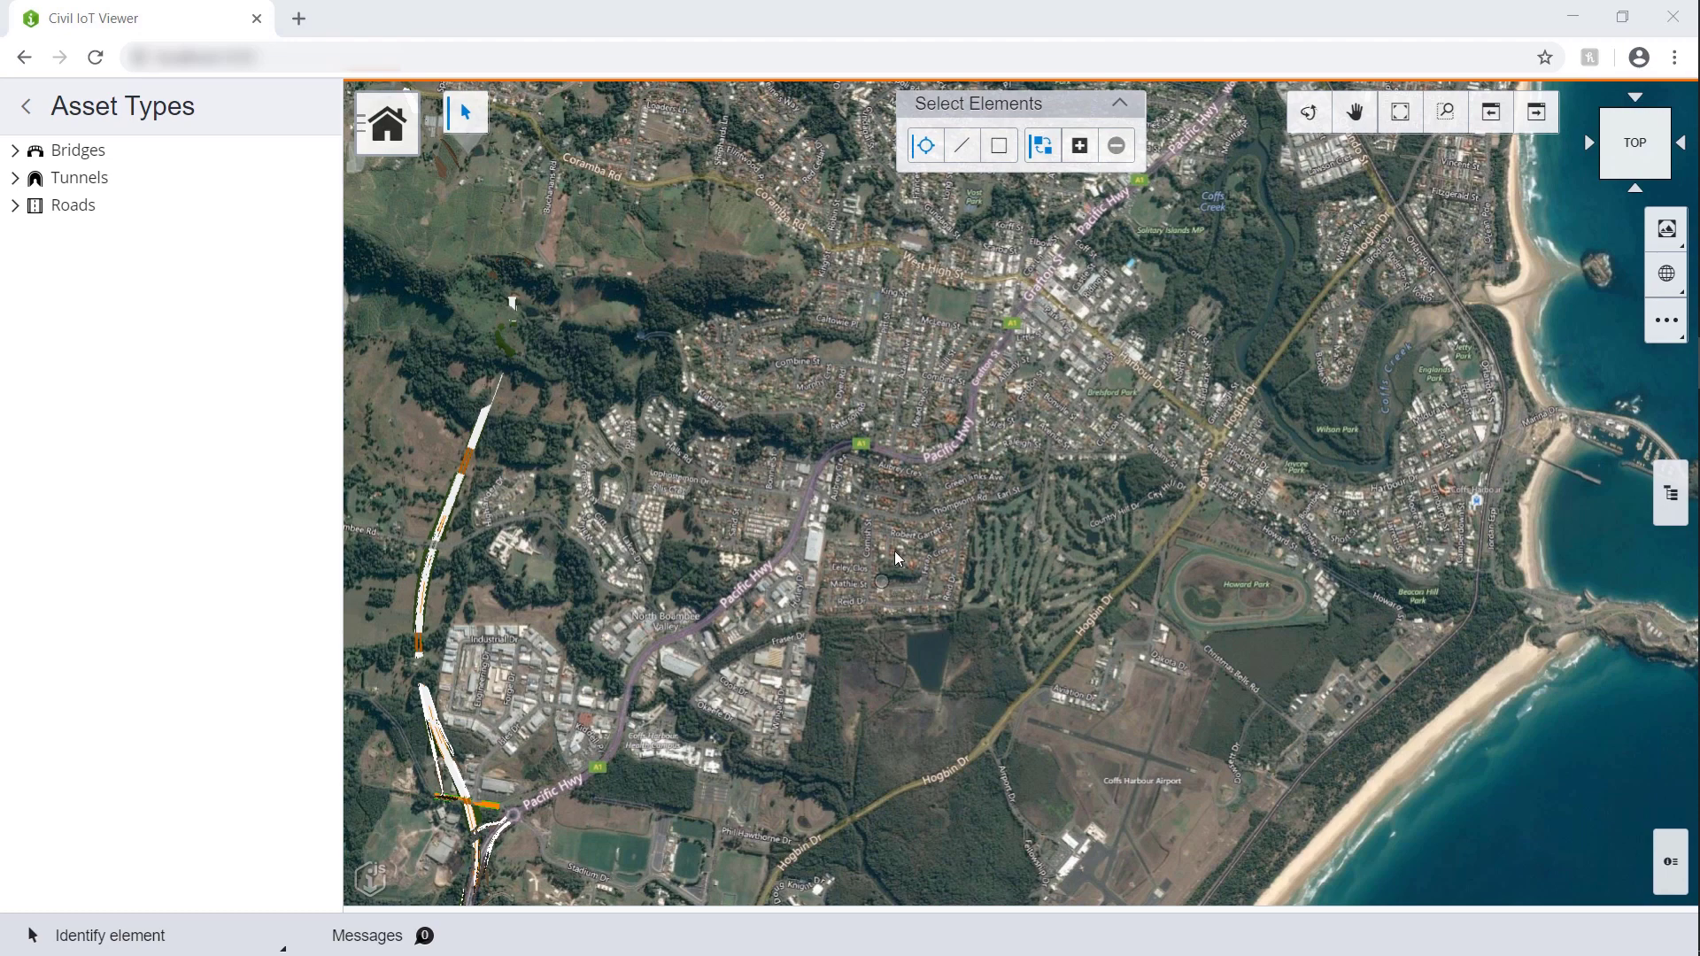
# Step: Fade the satellite map to half transparency and zoom to an oblique left view of the road corridor
pyautogui.click(1669, 283)
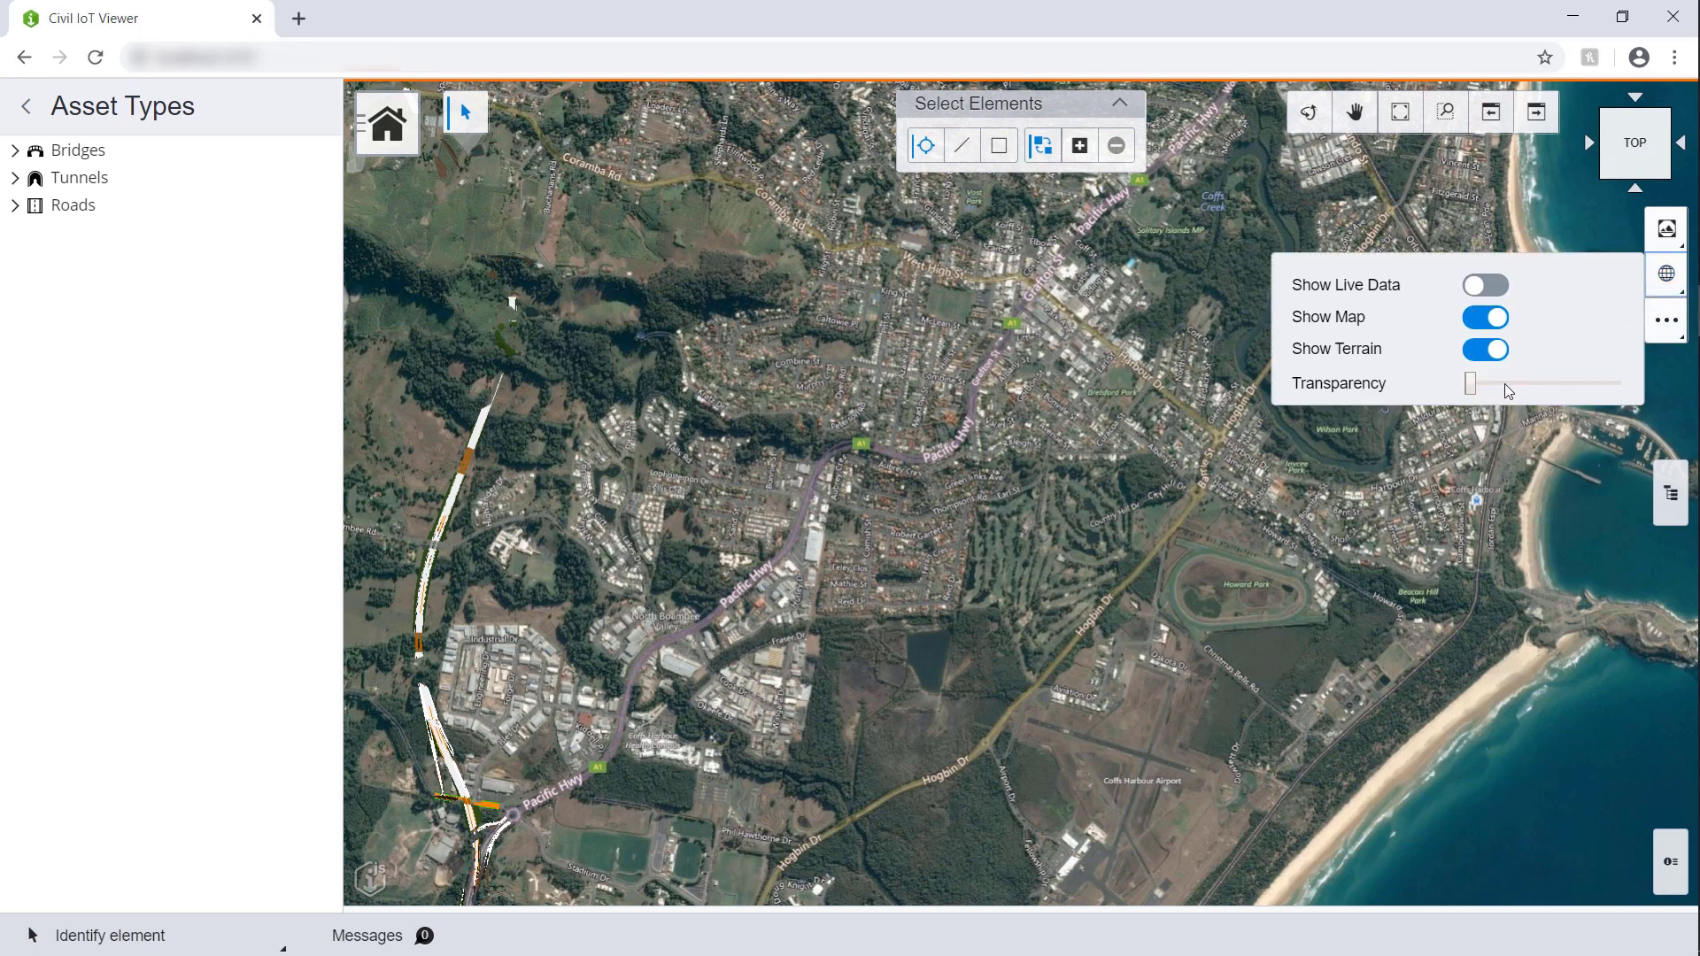
pyautogui.moveTo(1472, 383); pyautogui.dragTo(1549, 384)
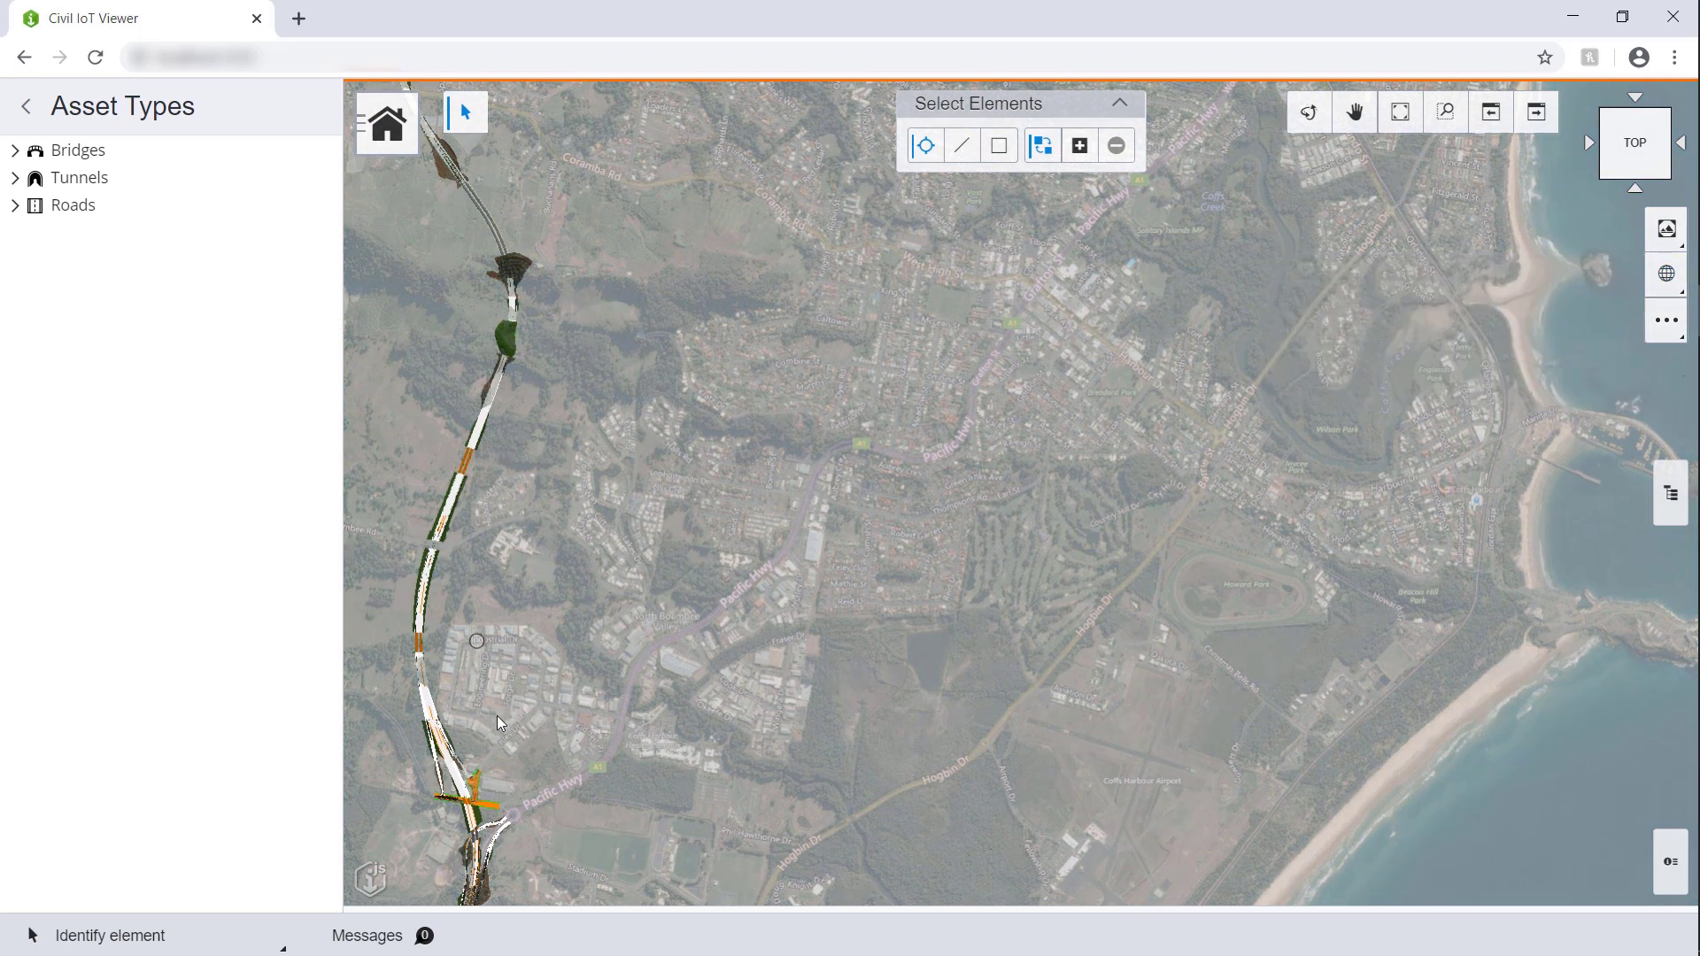
pyautogui.moveTo(938, 602); pyautogui.dragTo(1269, 472, button='middle')
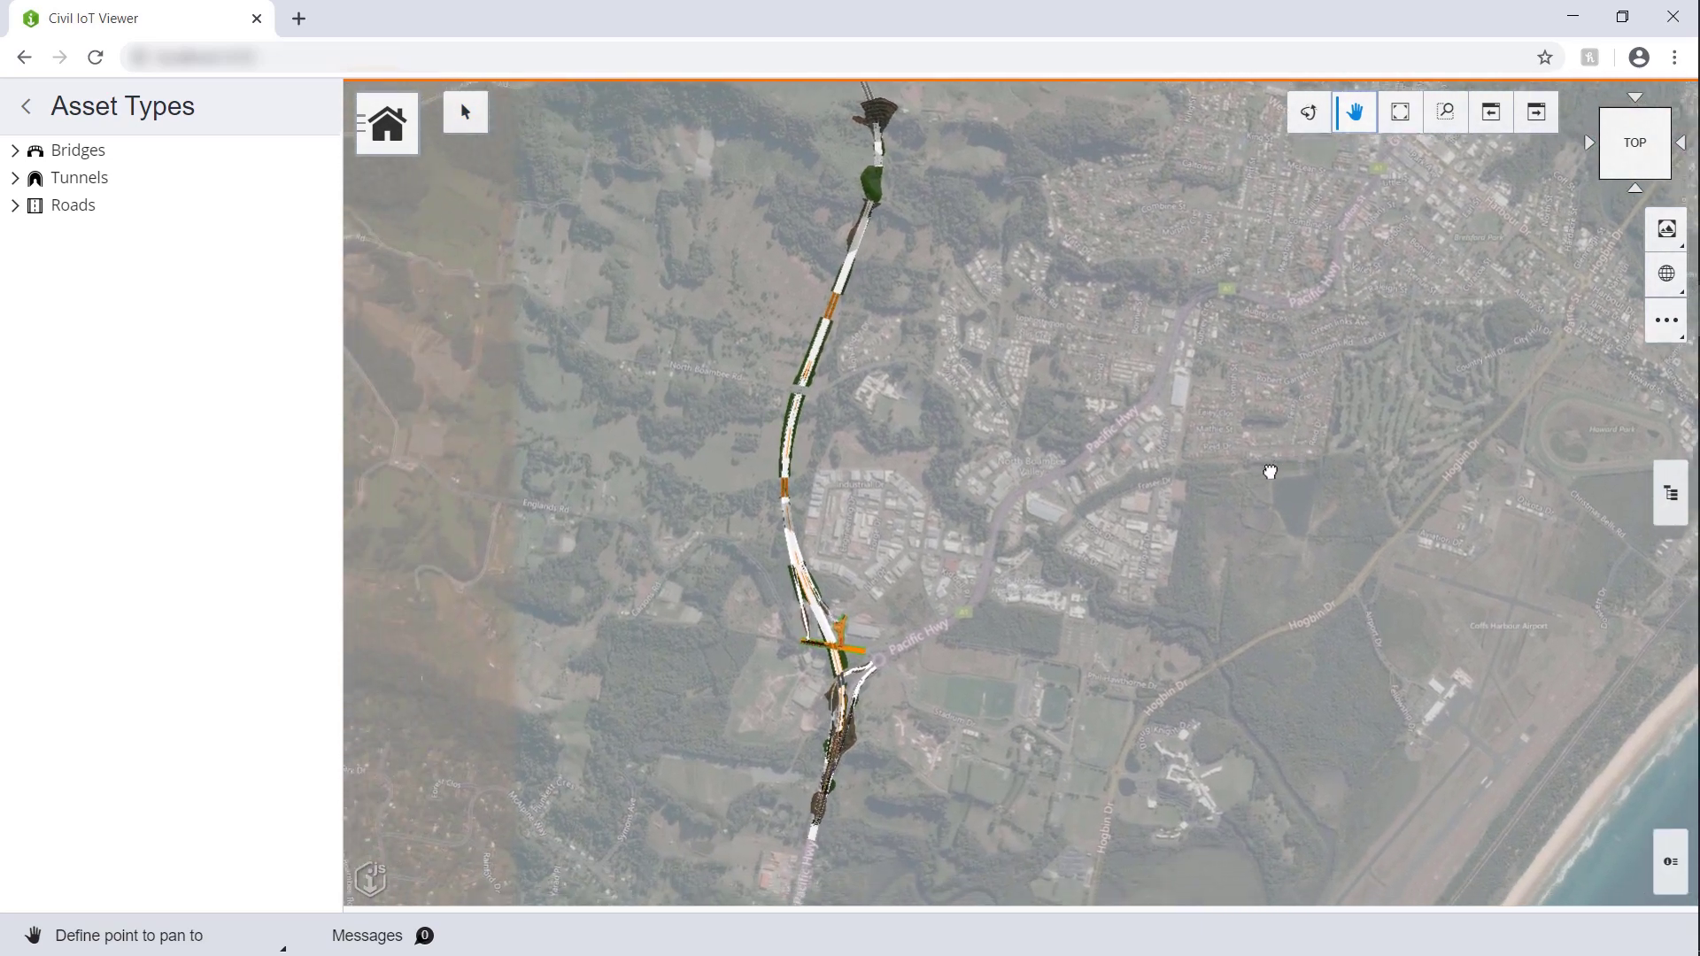
pyautogui.press('Escape')
pyautogui.scroll(5, 857, 582)
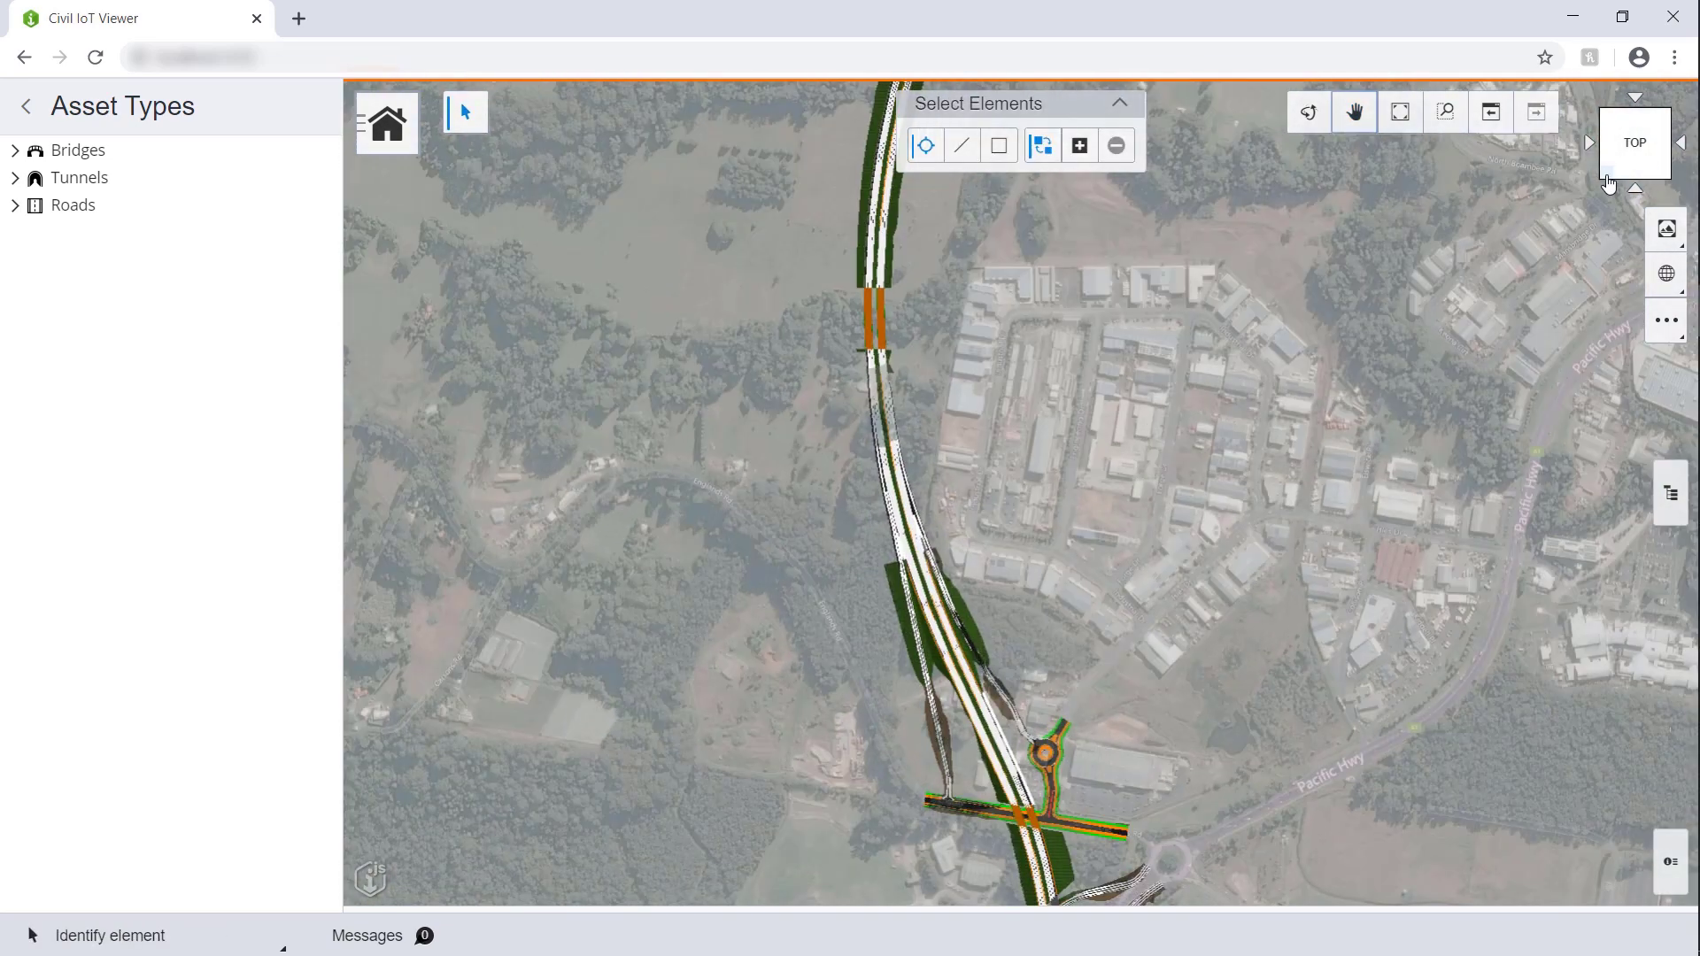
pyautogui.click(1609, 181)
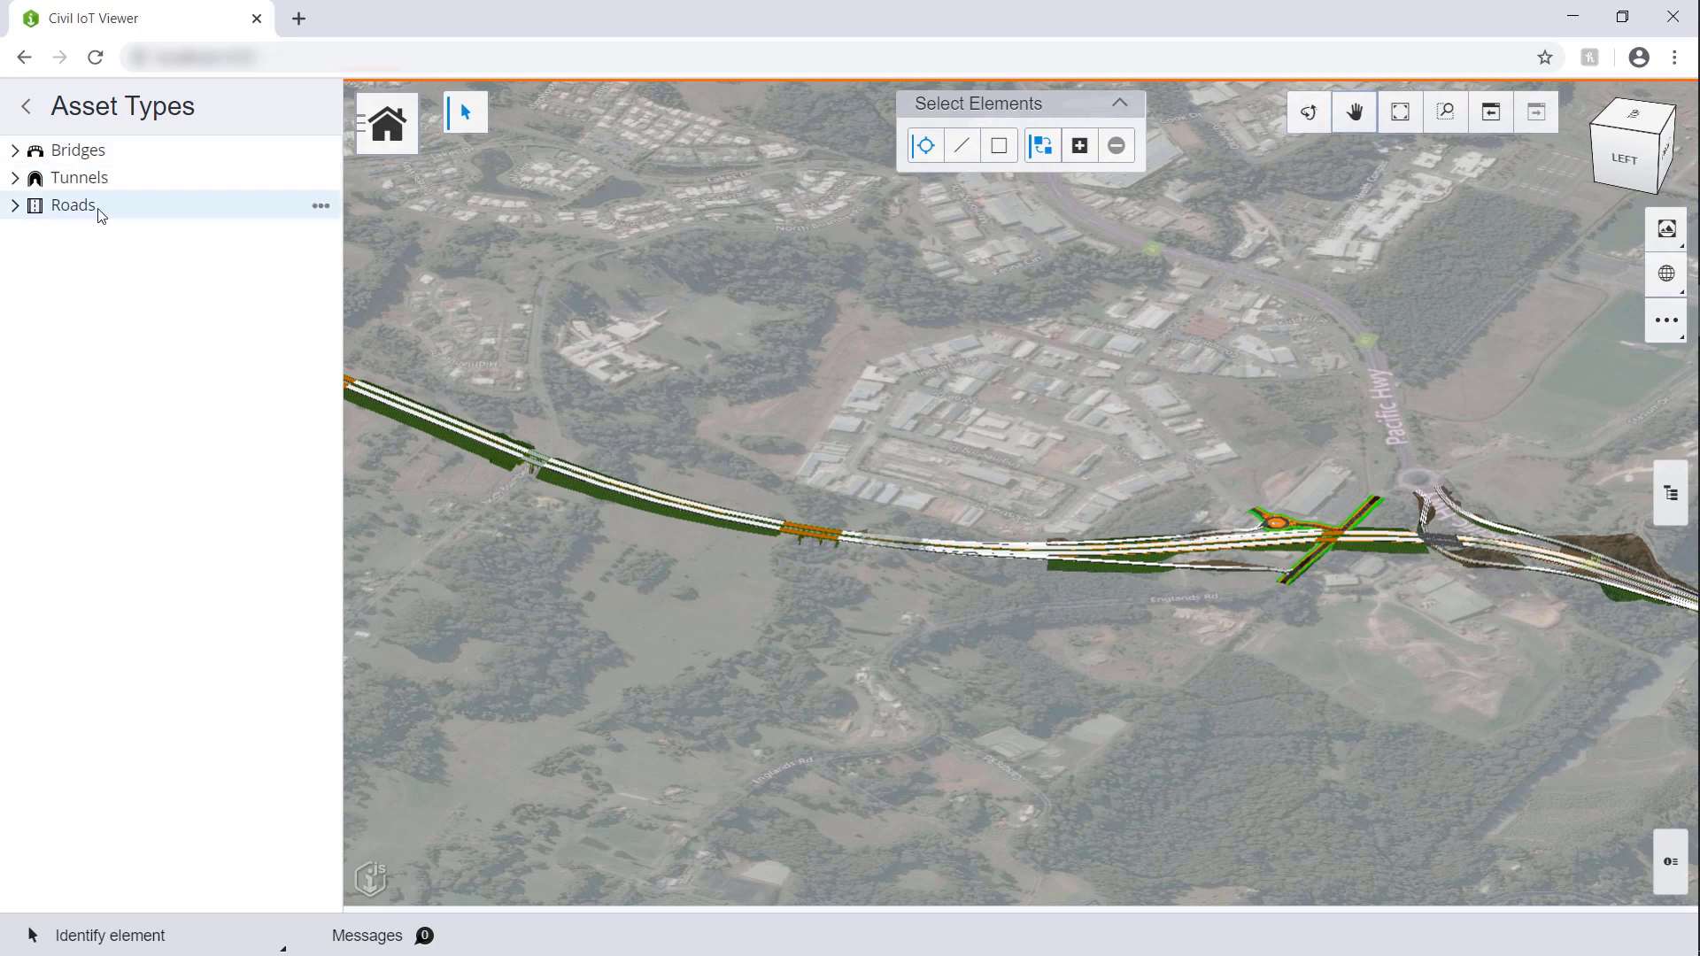
# Step: Fly to bridge BR2-NB and inspect its sensor marker
pyautogui.click(13, 152)
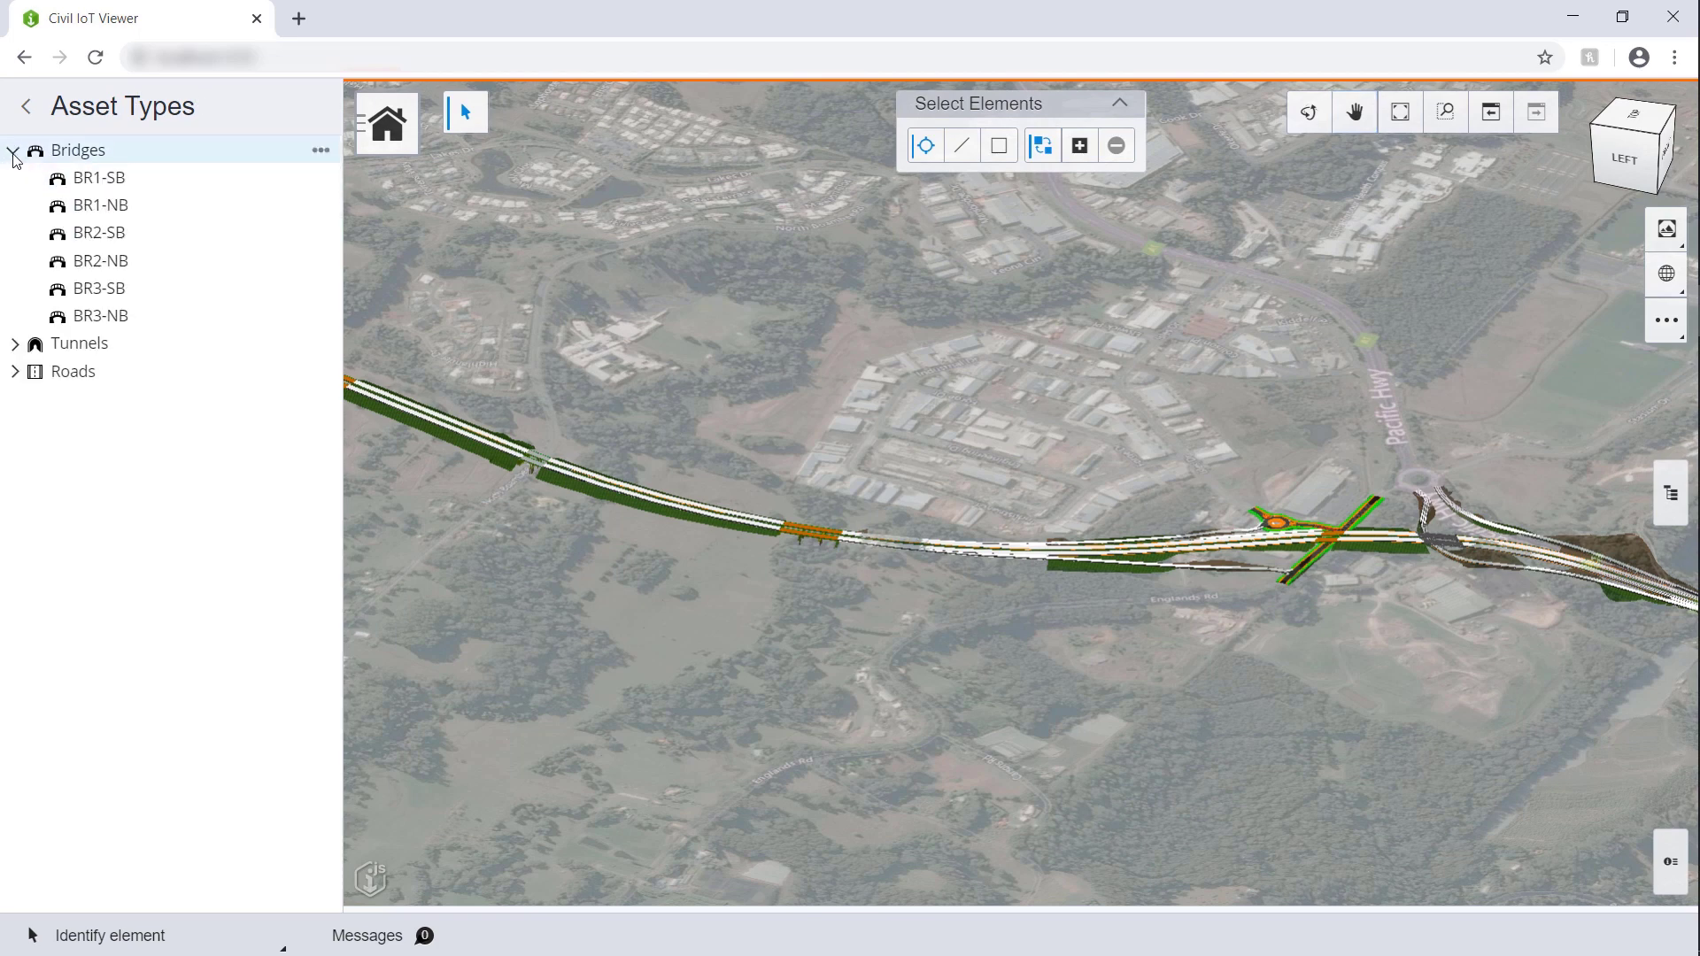
pyautogui.click(100, 261)
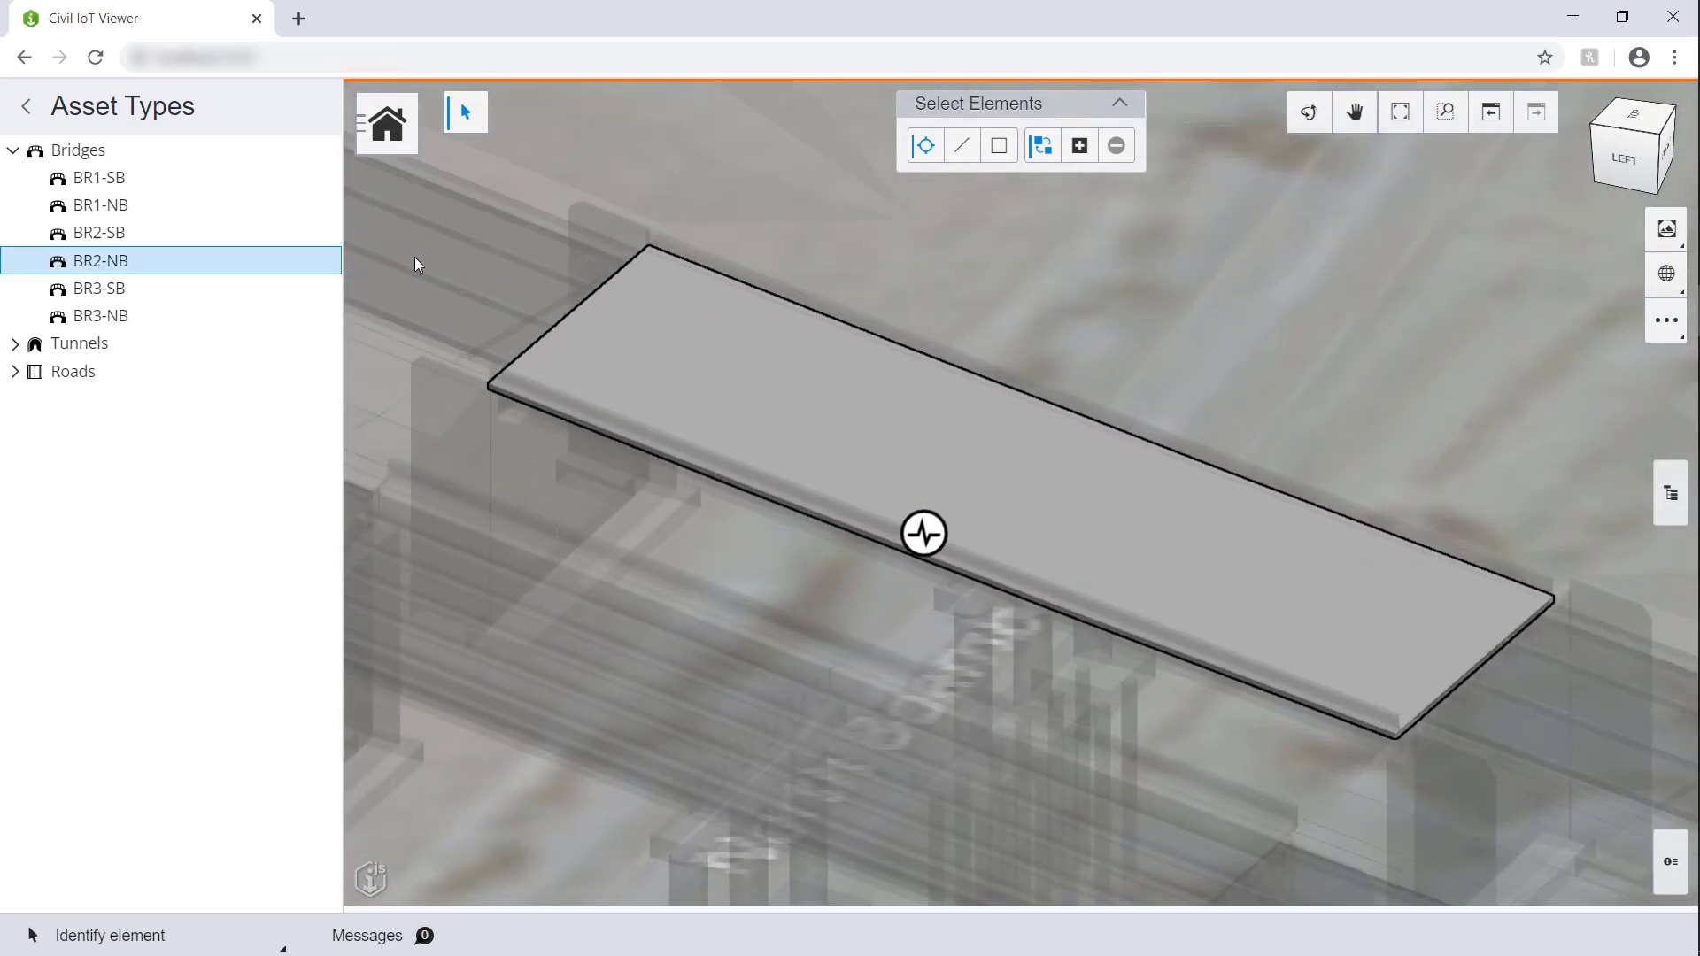
pyautogui.moveTo(921, 543)
# Step: Fly to tunnel T1-SB and inspect its air-quality, thermometer and camera sensor markers
pyautogui.click(39, 348)
pyautogui.click(84, 375)
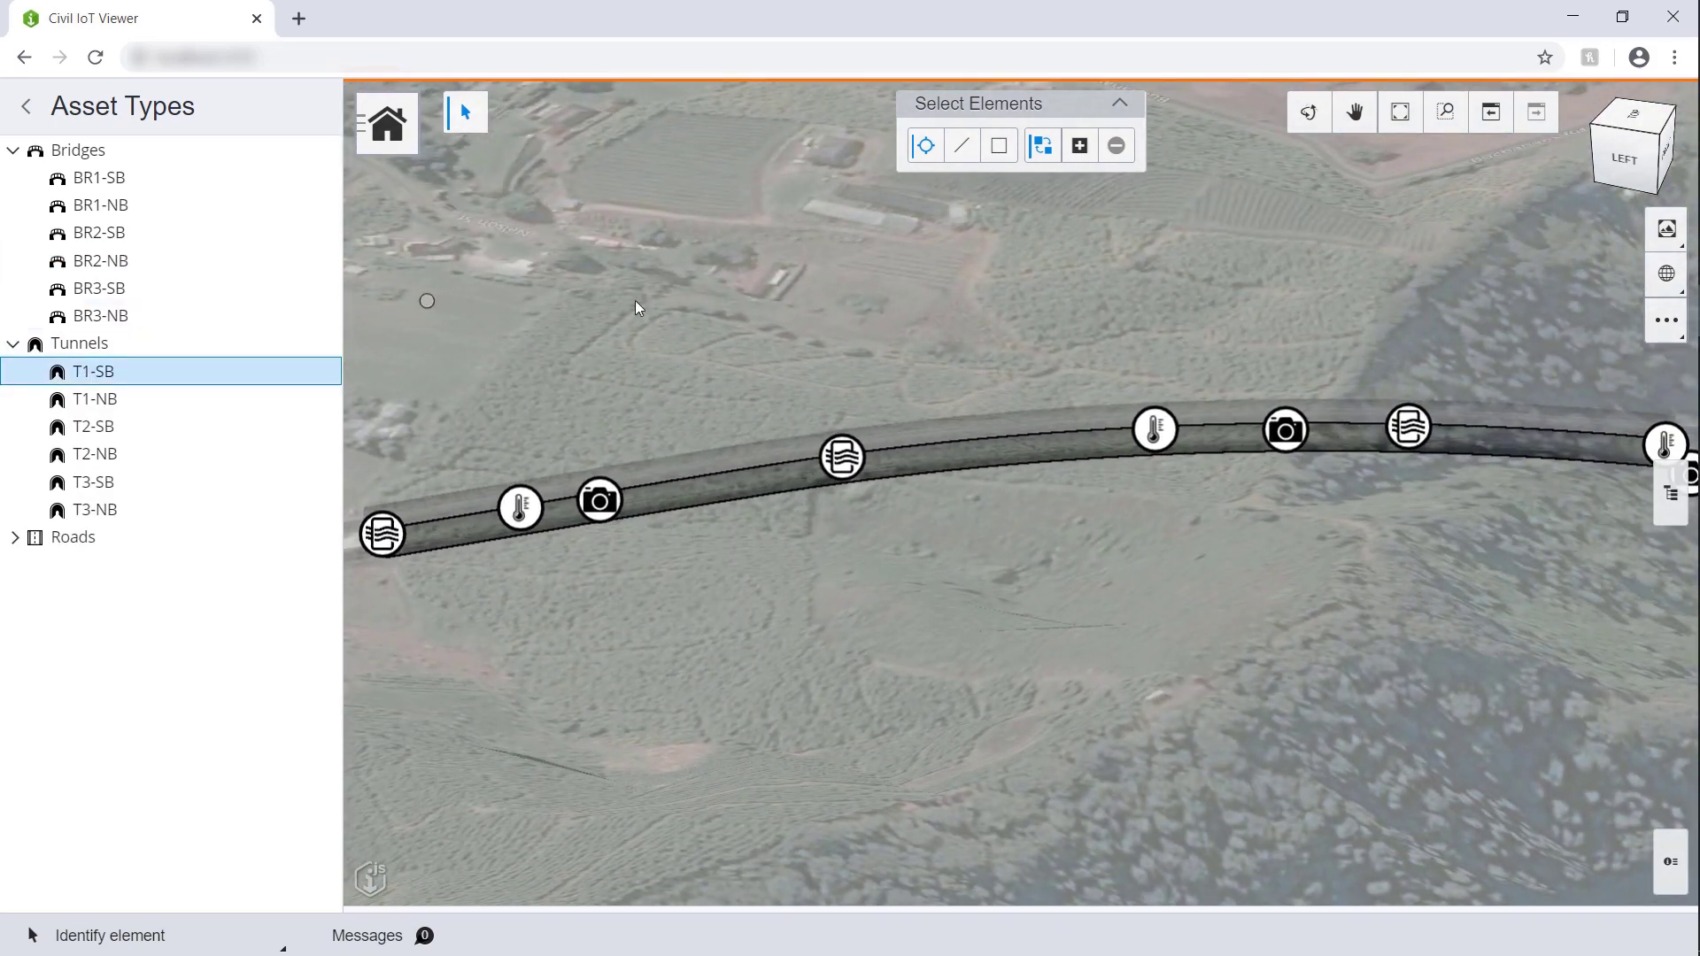
pyautogui.moveTo(835, 464)
pyautogui.moveTo(516, 521)
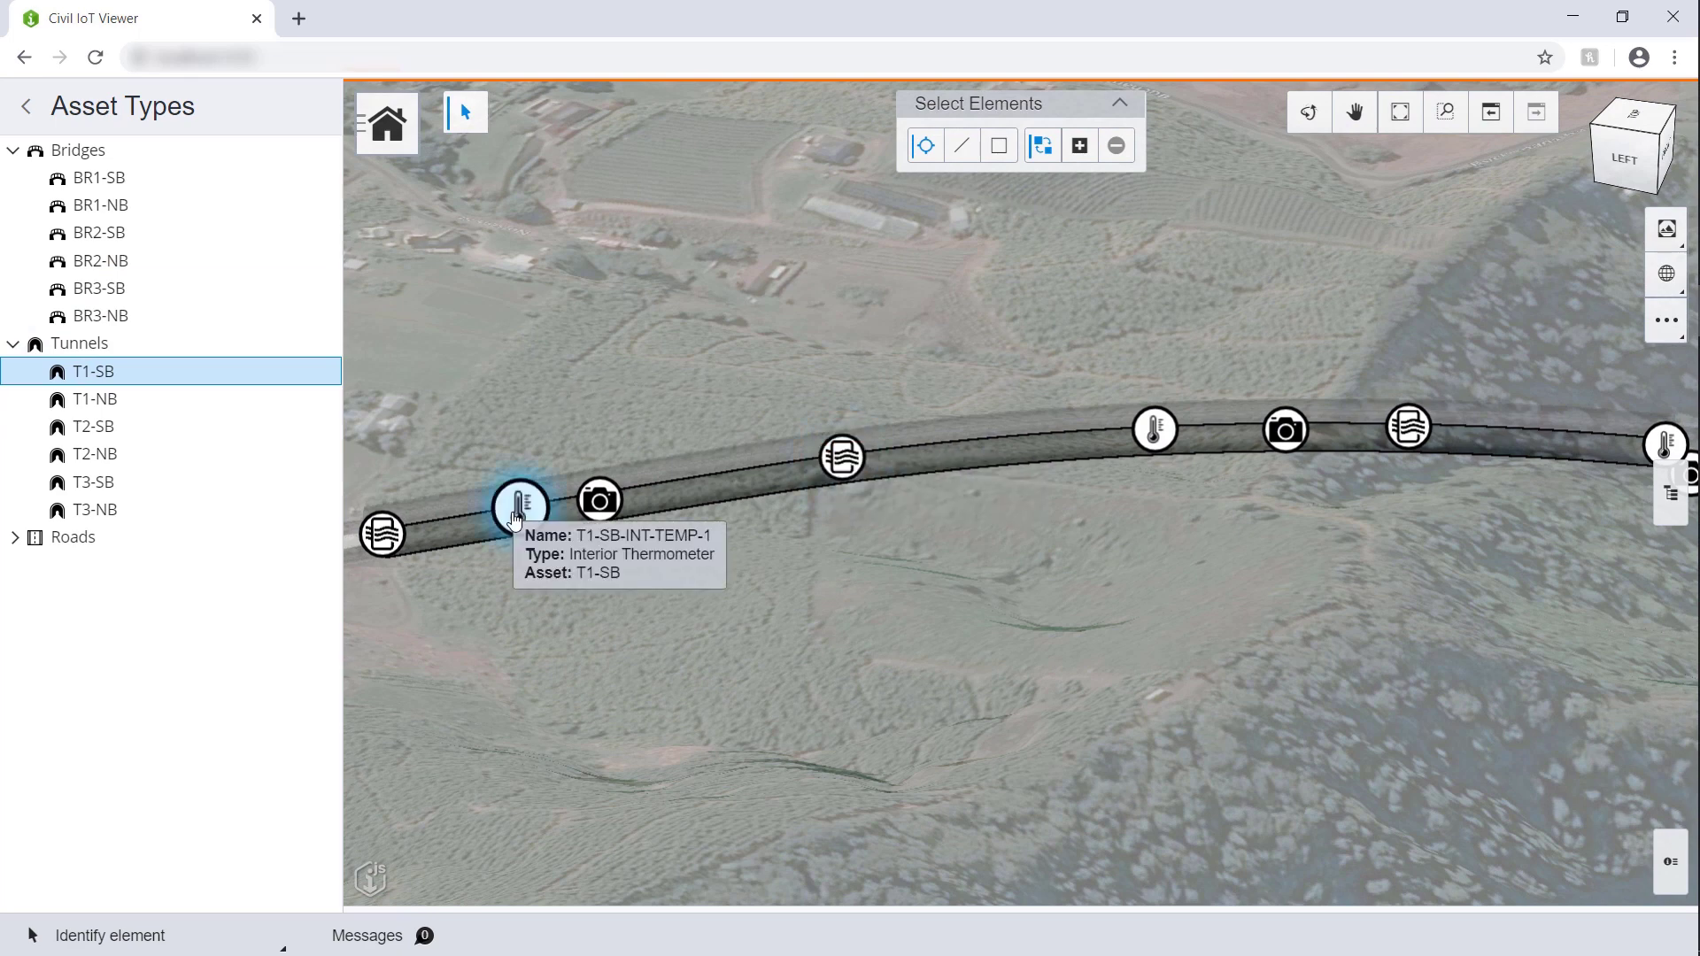
pyautogui.moveTo(603, 501)
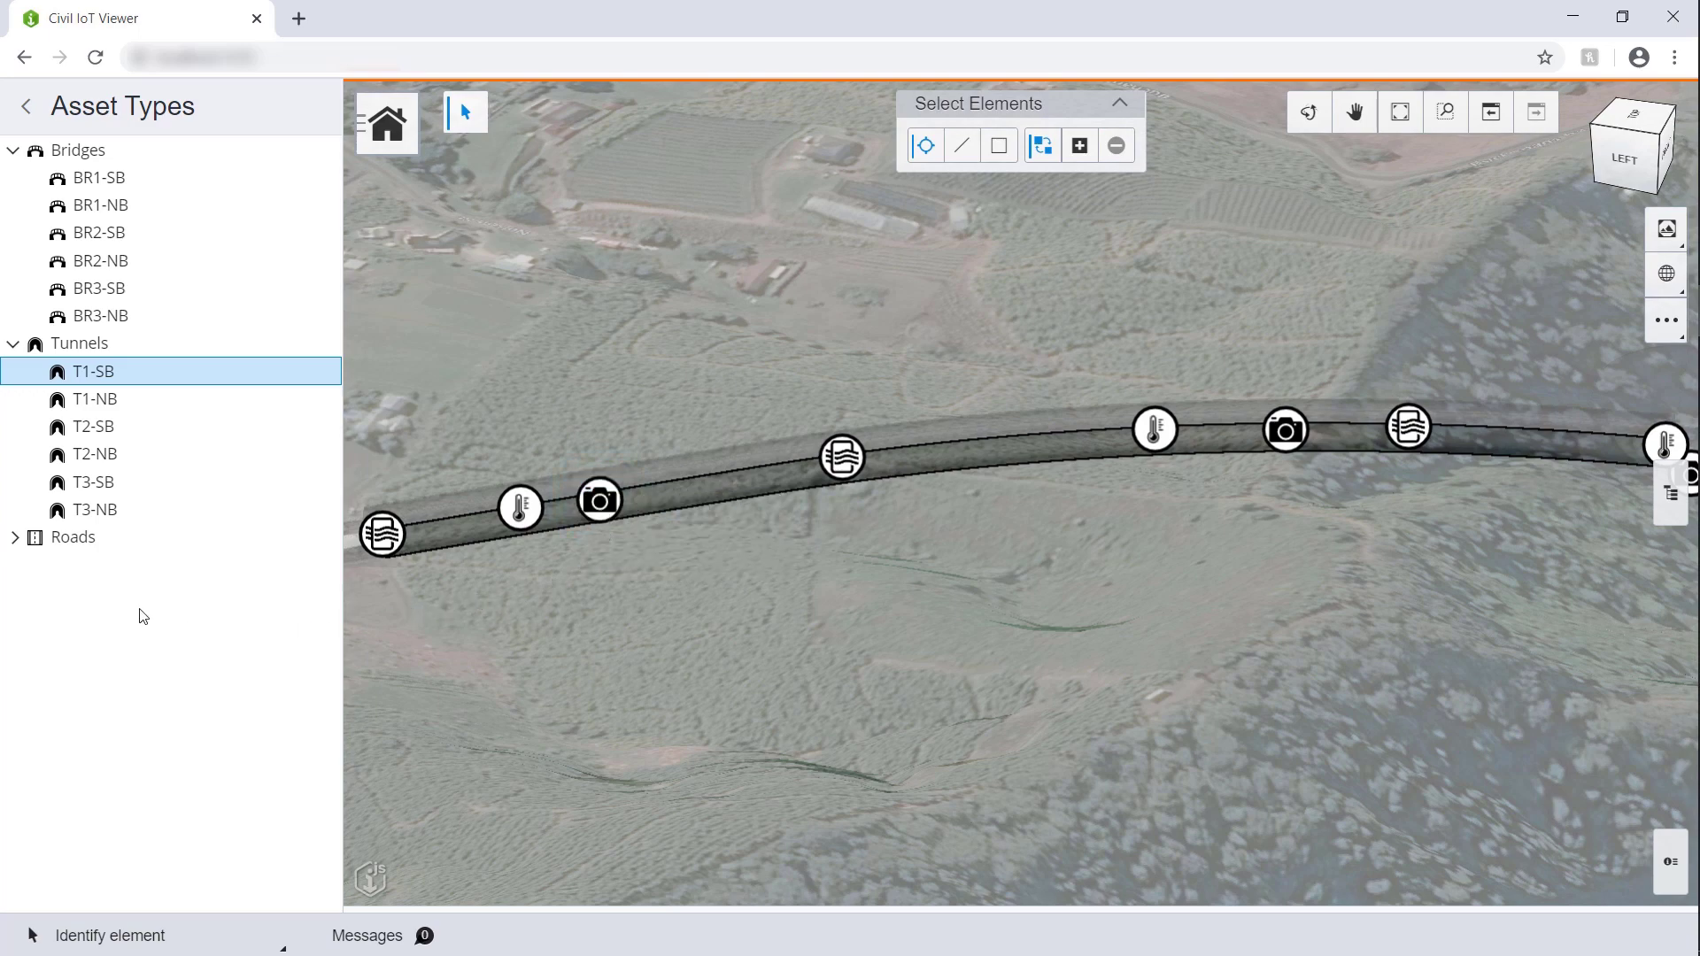
# Step: Fly to road R1-SB, check its vehicle counter and traffic camera, and pan back over the bridges
pyautogui.click(14, 538)
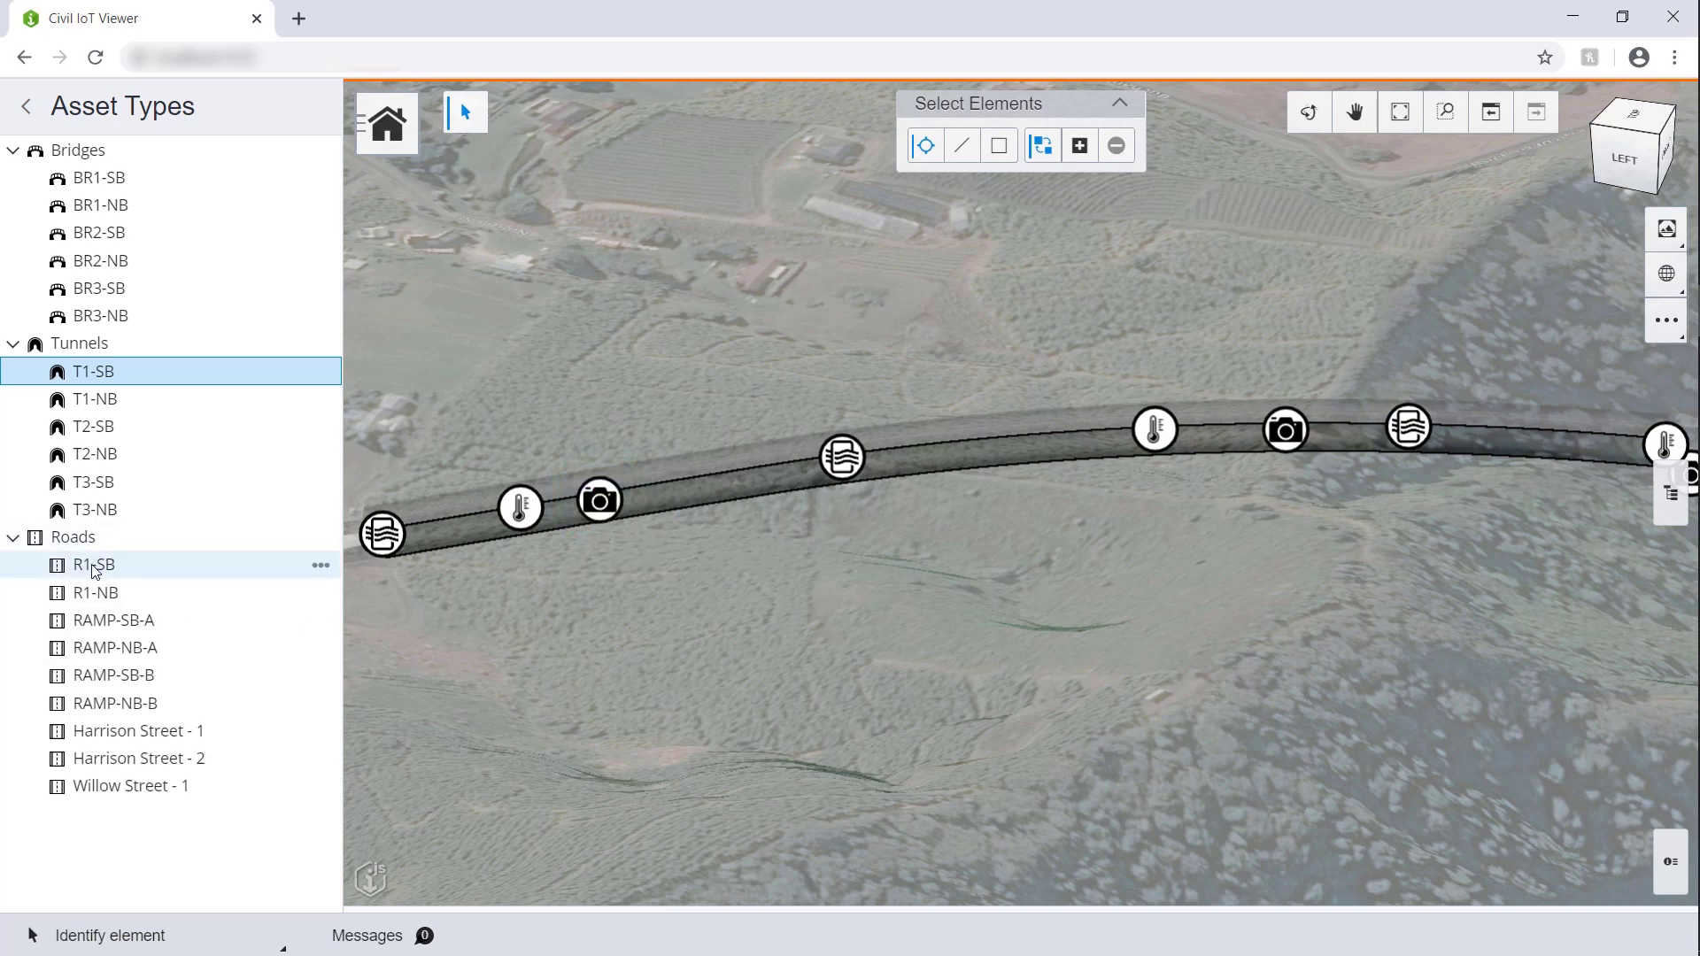
pyautogui.click(93, 567)
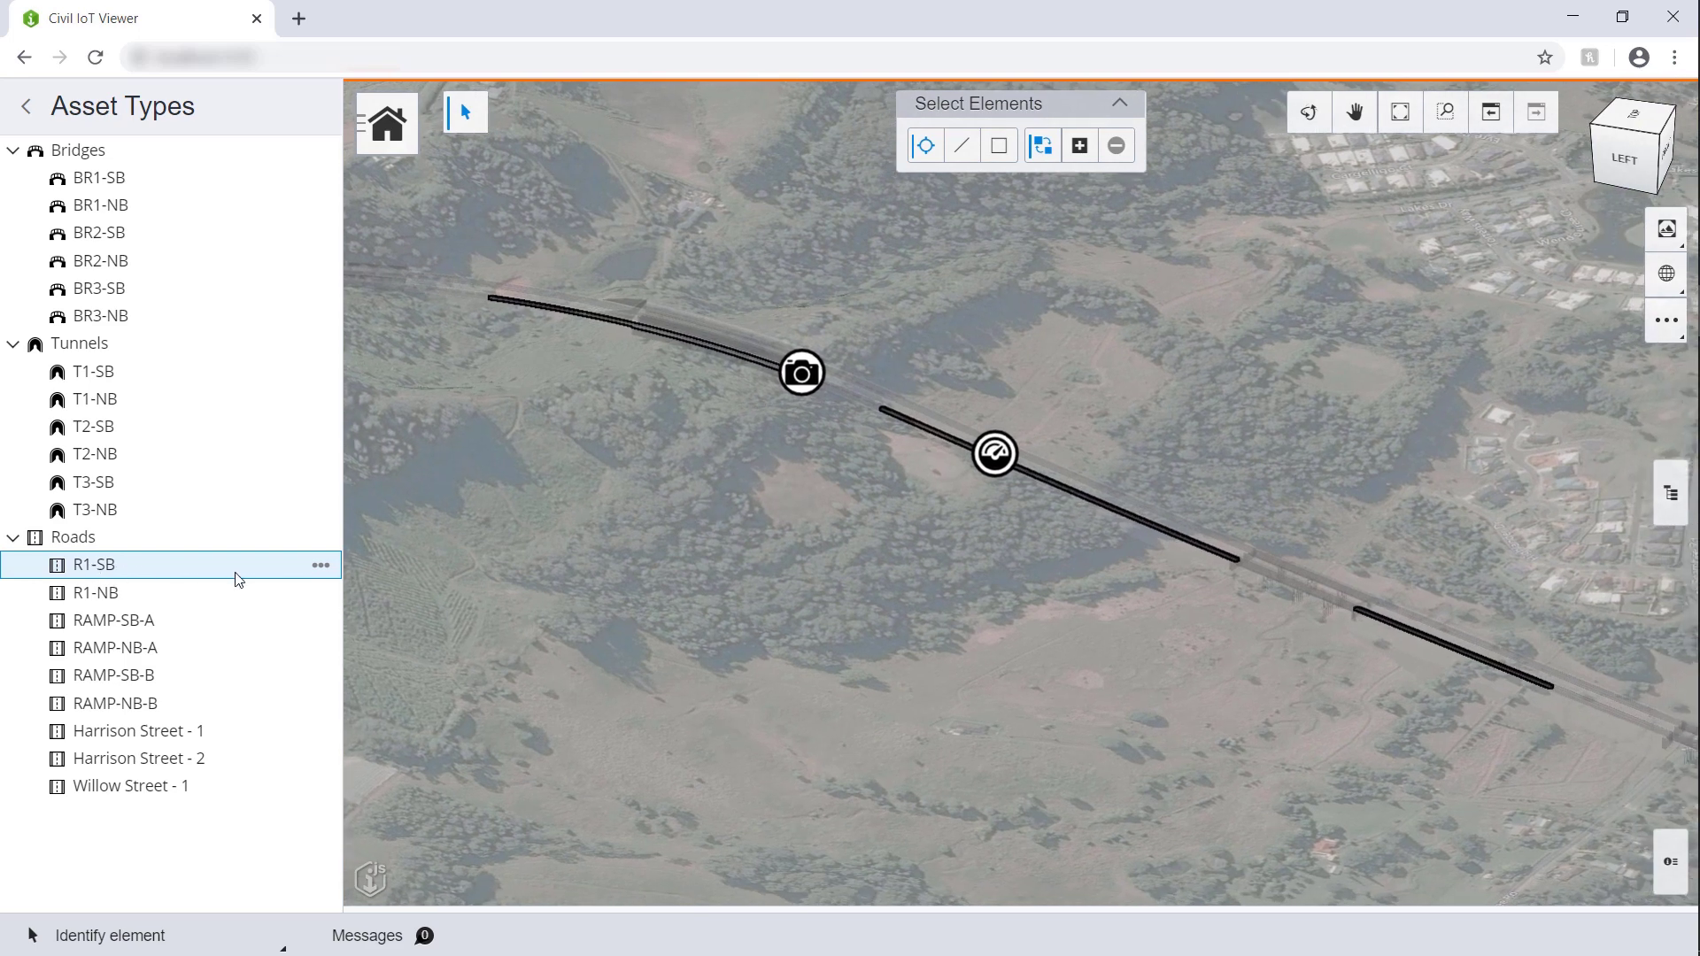
pyautogui.moveTo(1000, 458)
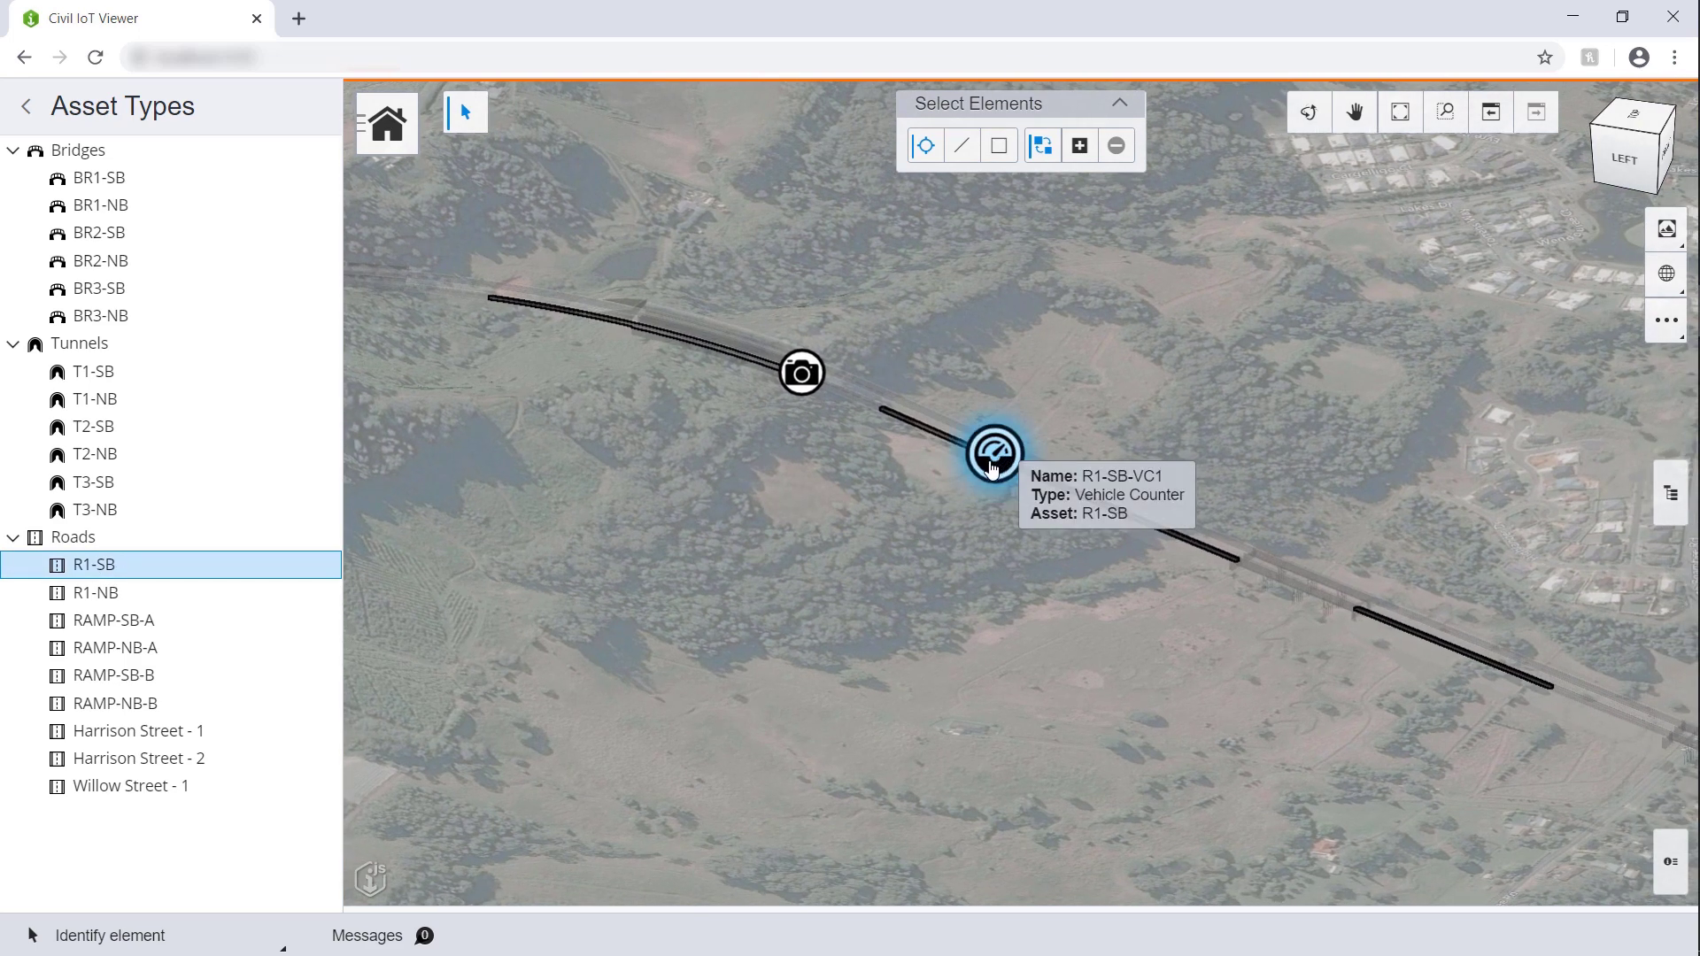
pyautogui.moveTo(801, 380)
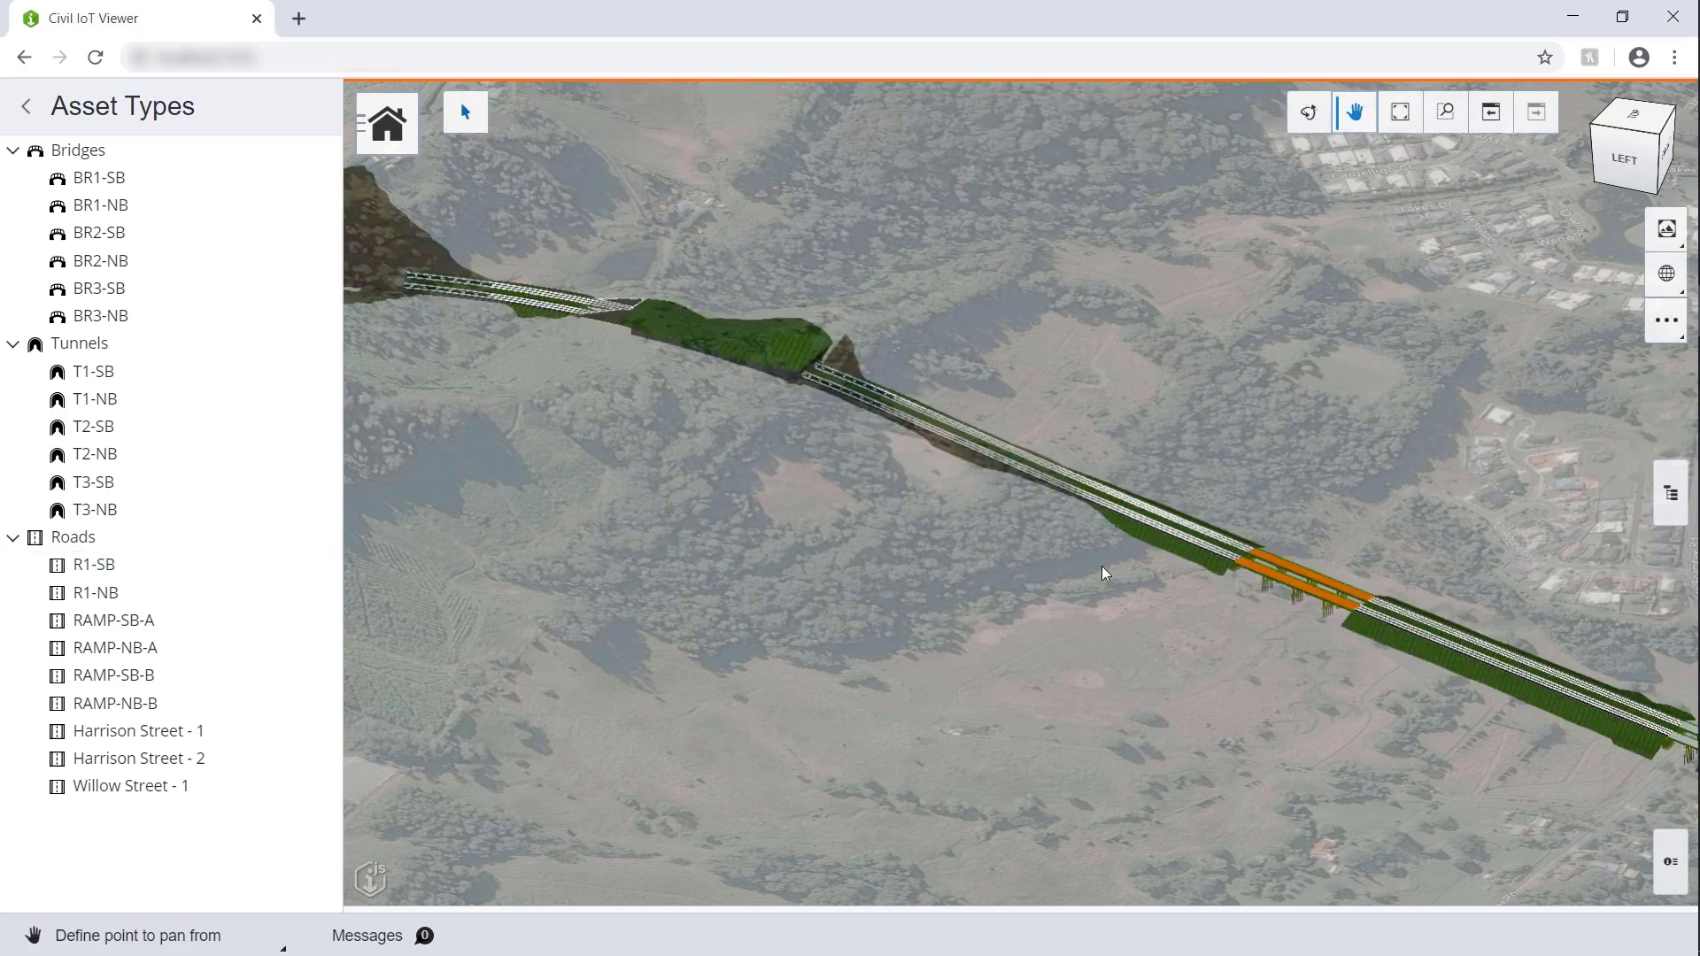
pyautogui.moveTo(1371, 554); pyautogui.dragTo(779, 284)
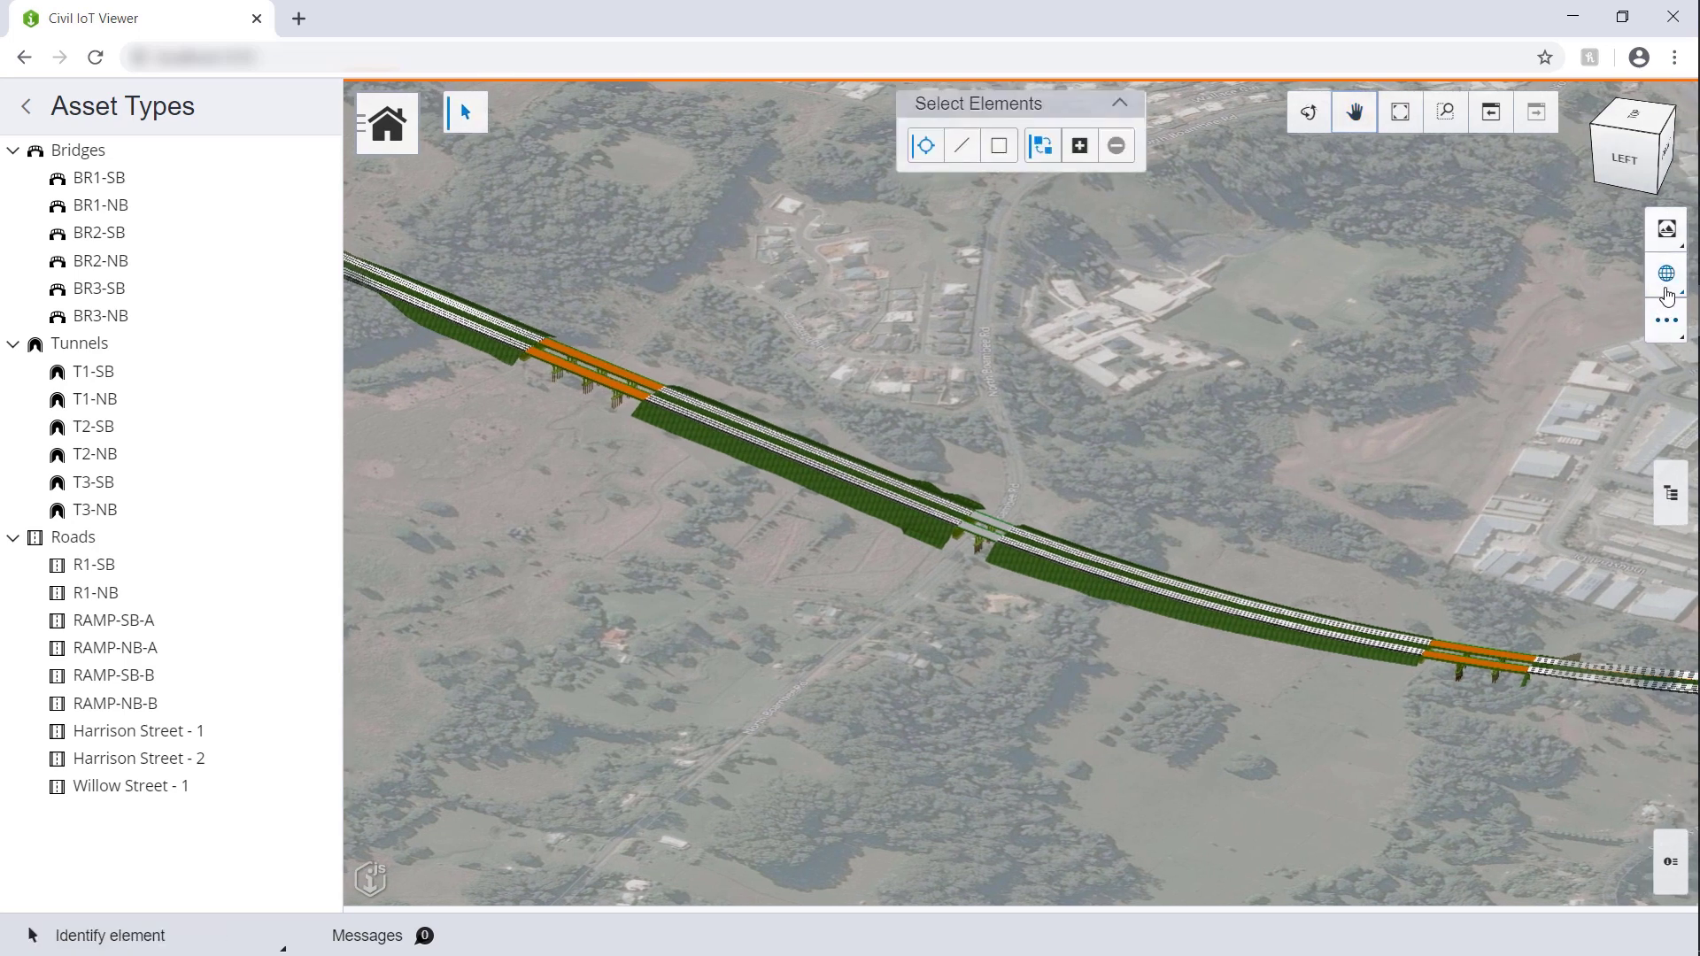
# Step: Turn on Show Live Data, sign in with the Microsoft account e-mail, and zoom toward the bridges
pyautogui.click(1666, 274)
pyautogui.click(1487, 286)
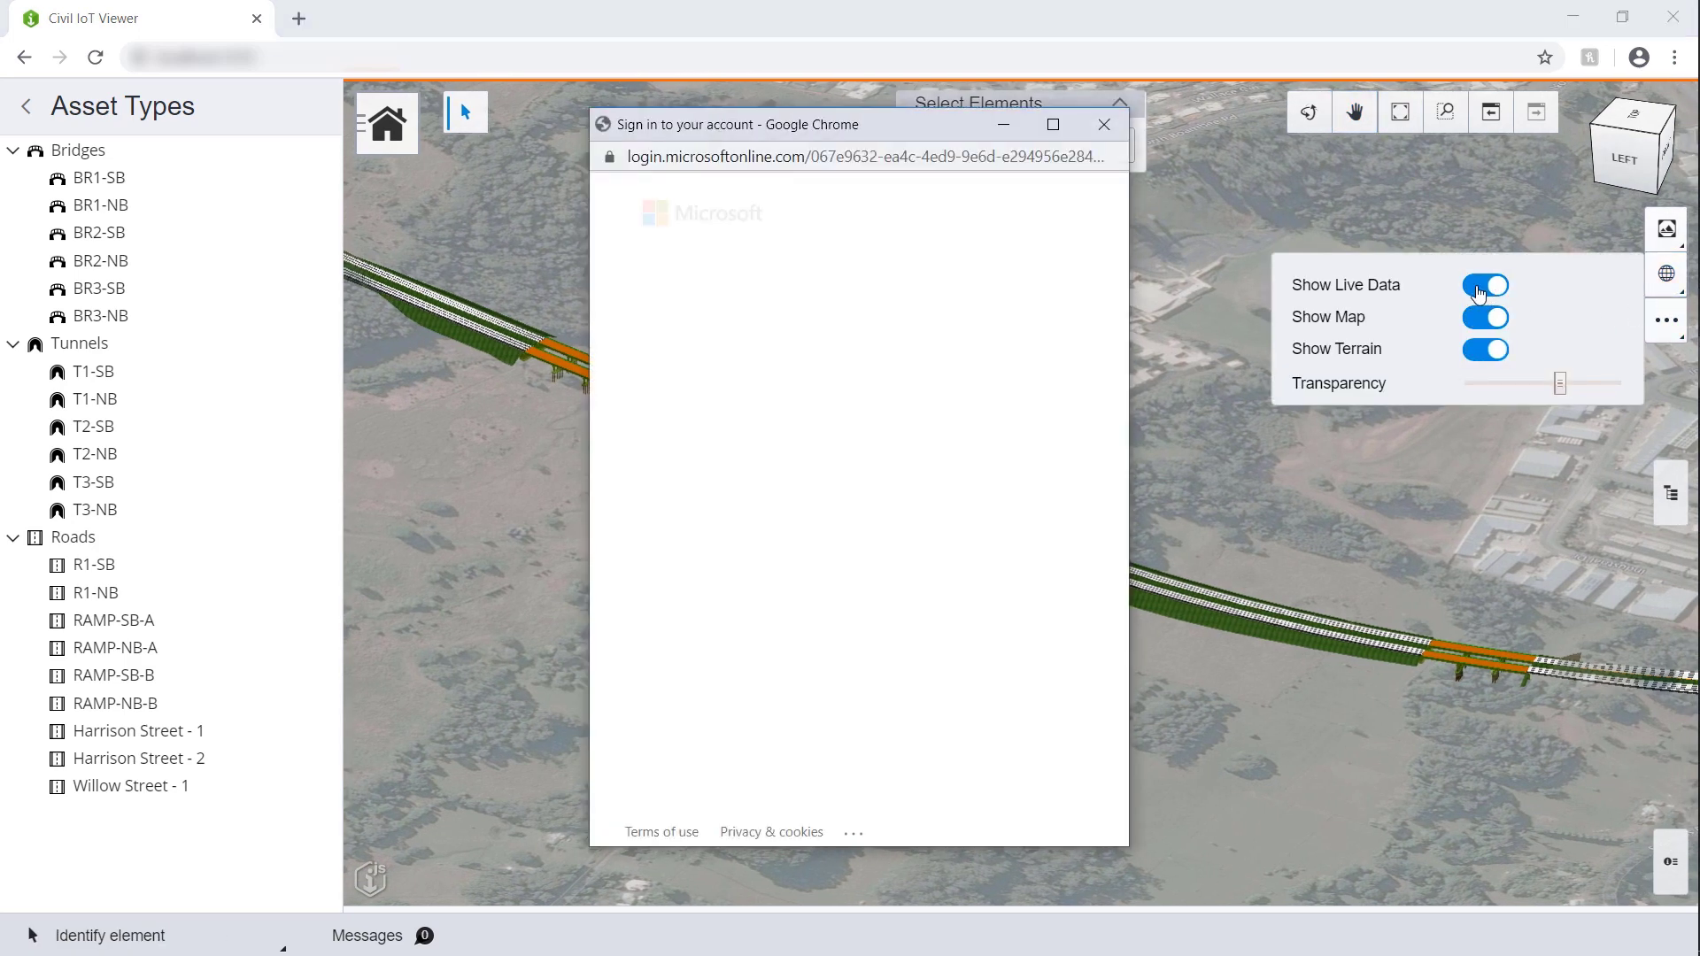
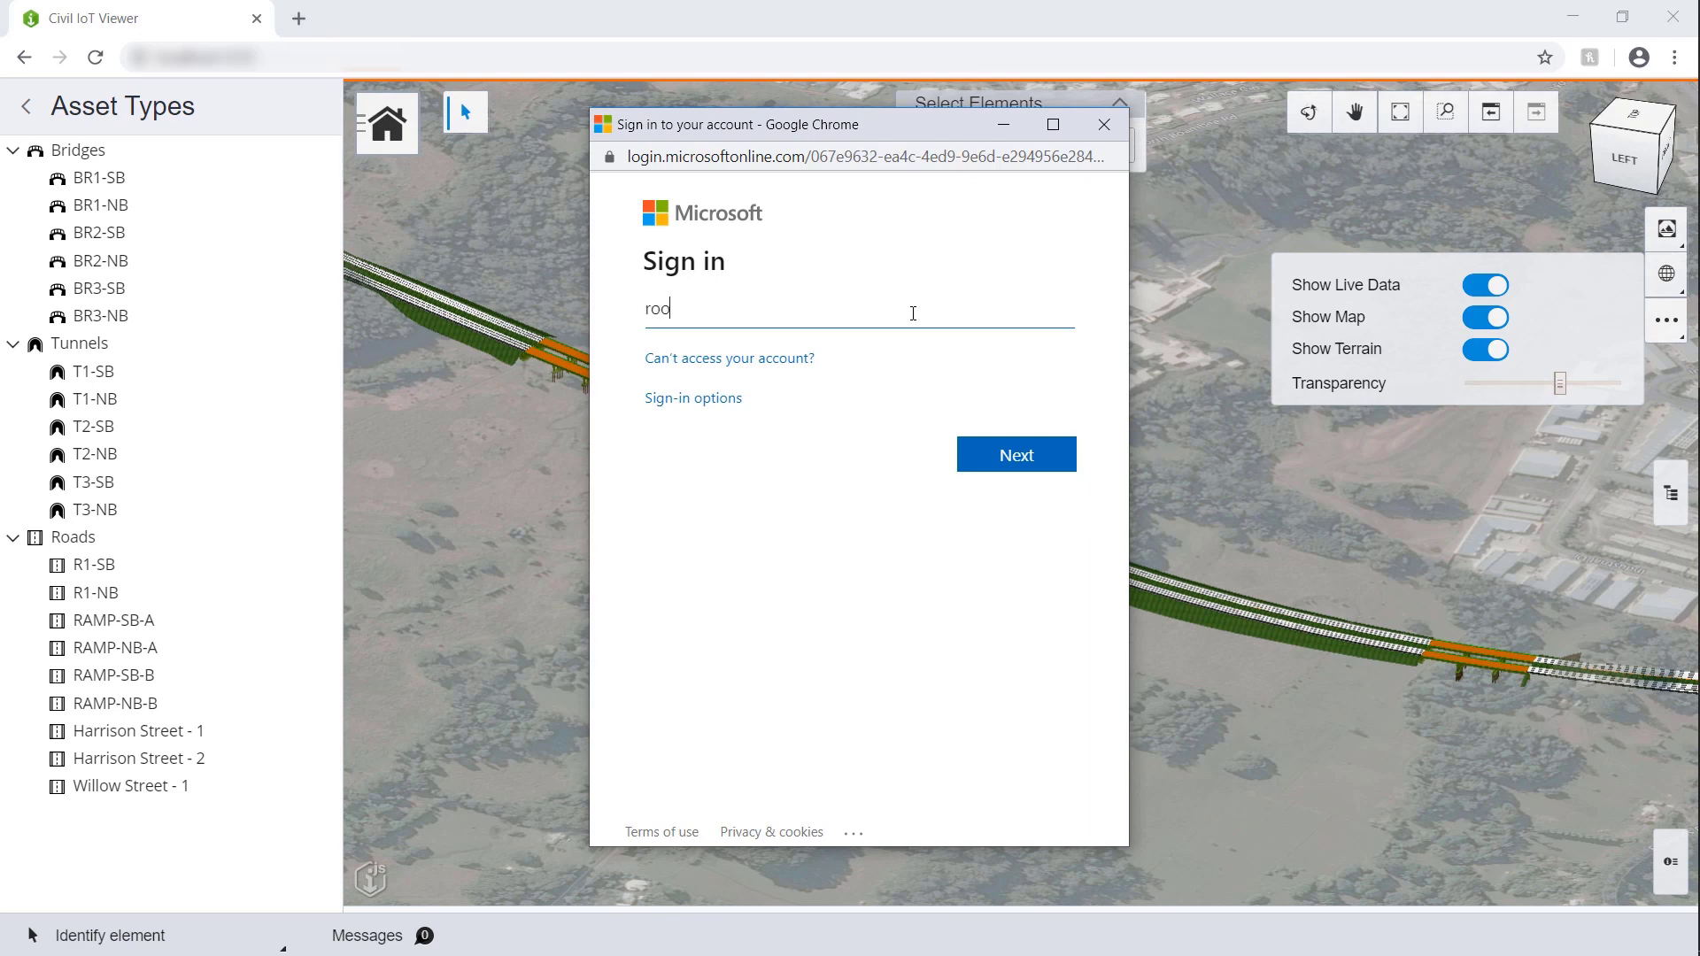
pyautogui.press('Return')
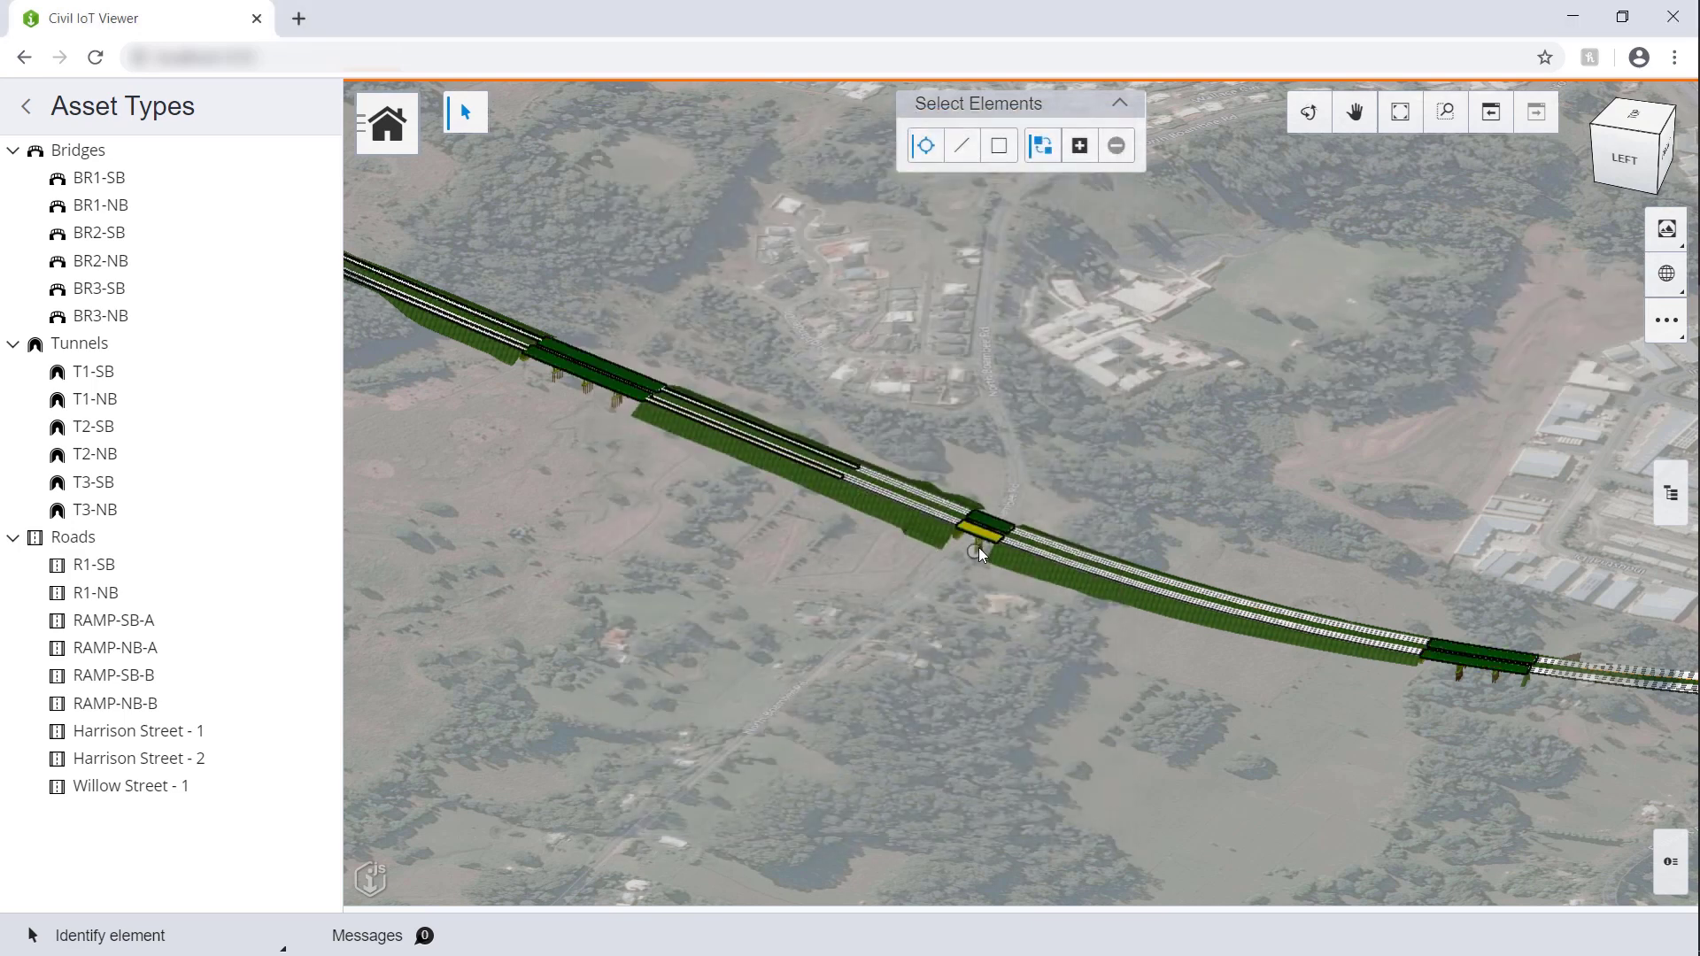
pyautogui.moveTo(979, 547)
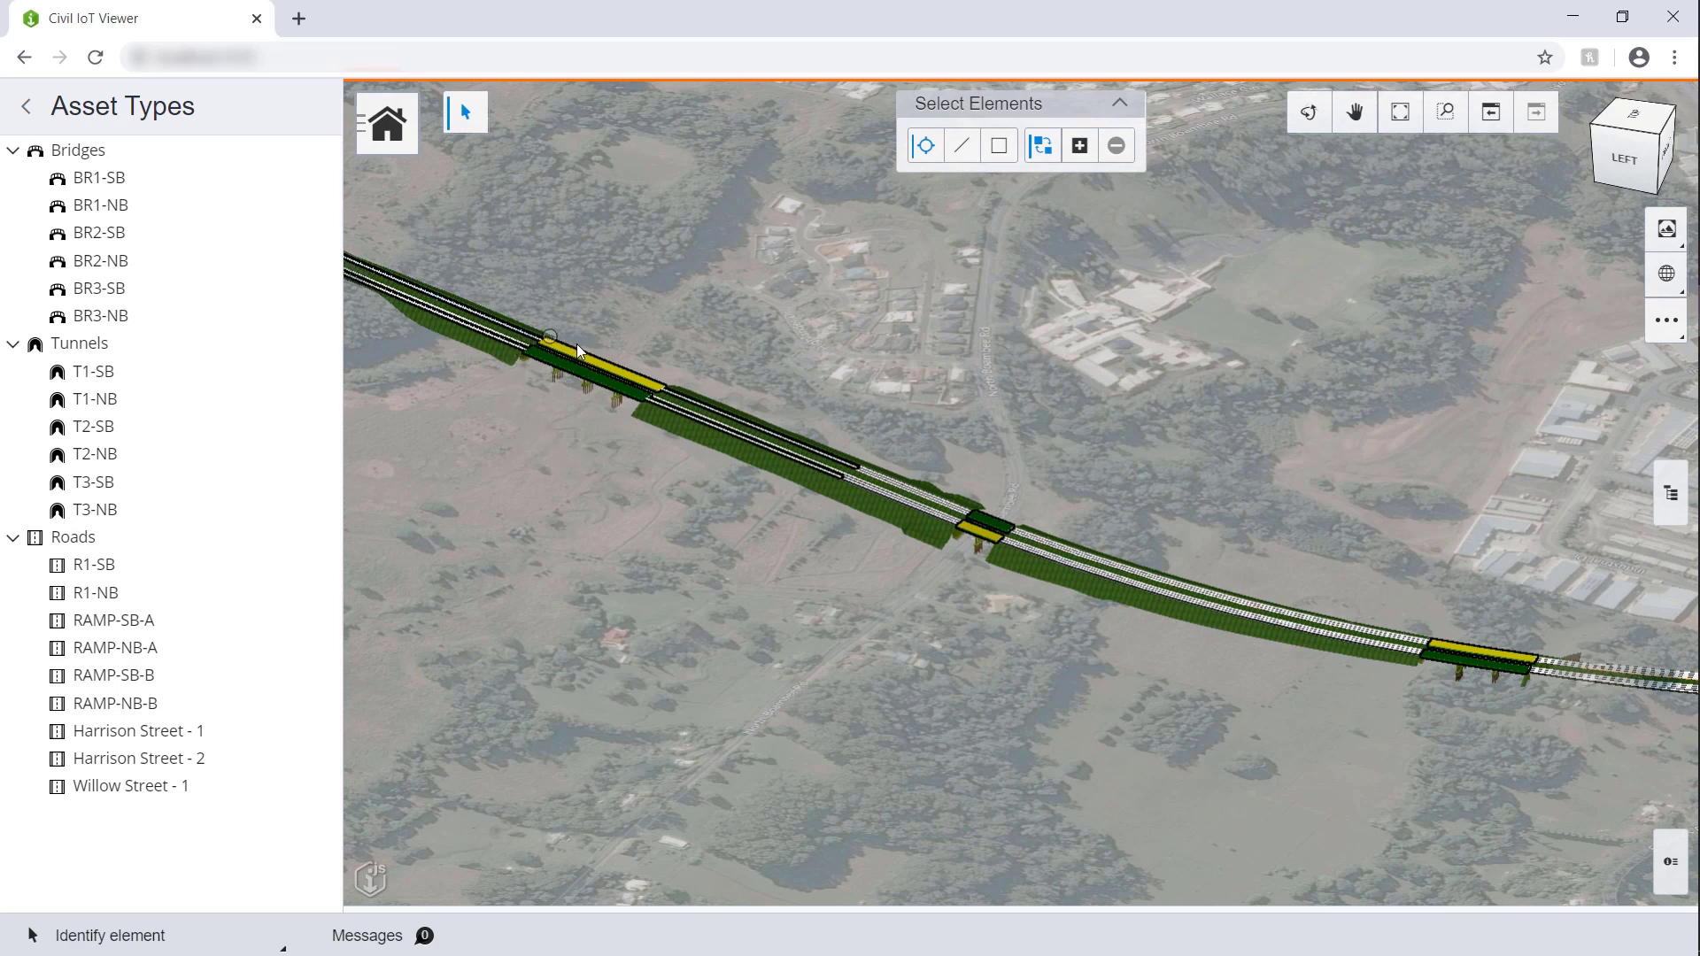
pyautogui.scroll(2, 555, 373)
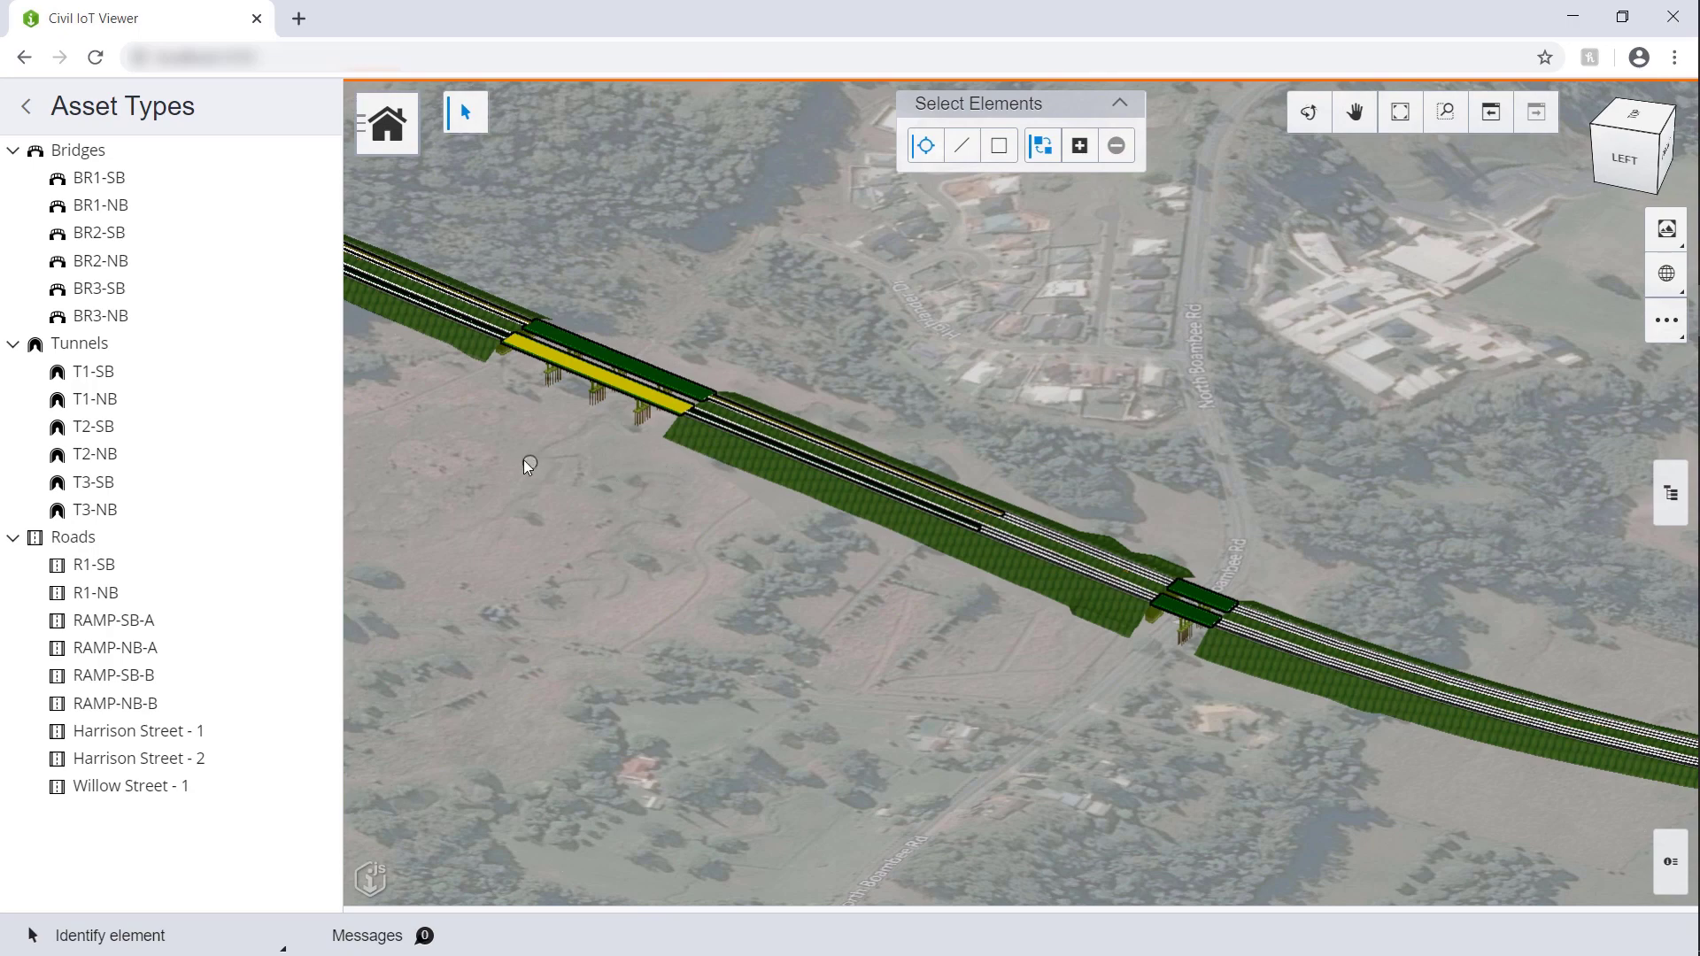
# Step: Fly to tunnel T1-SB, then back out to a wider view of the tunnel alignment
pyautogui.click(293, 371)
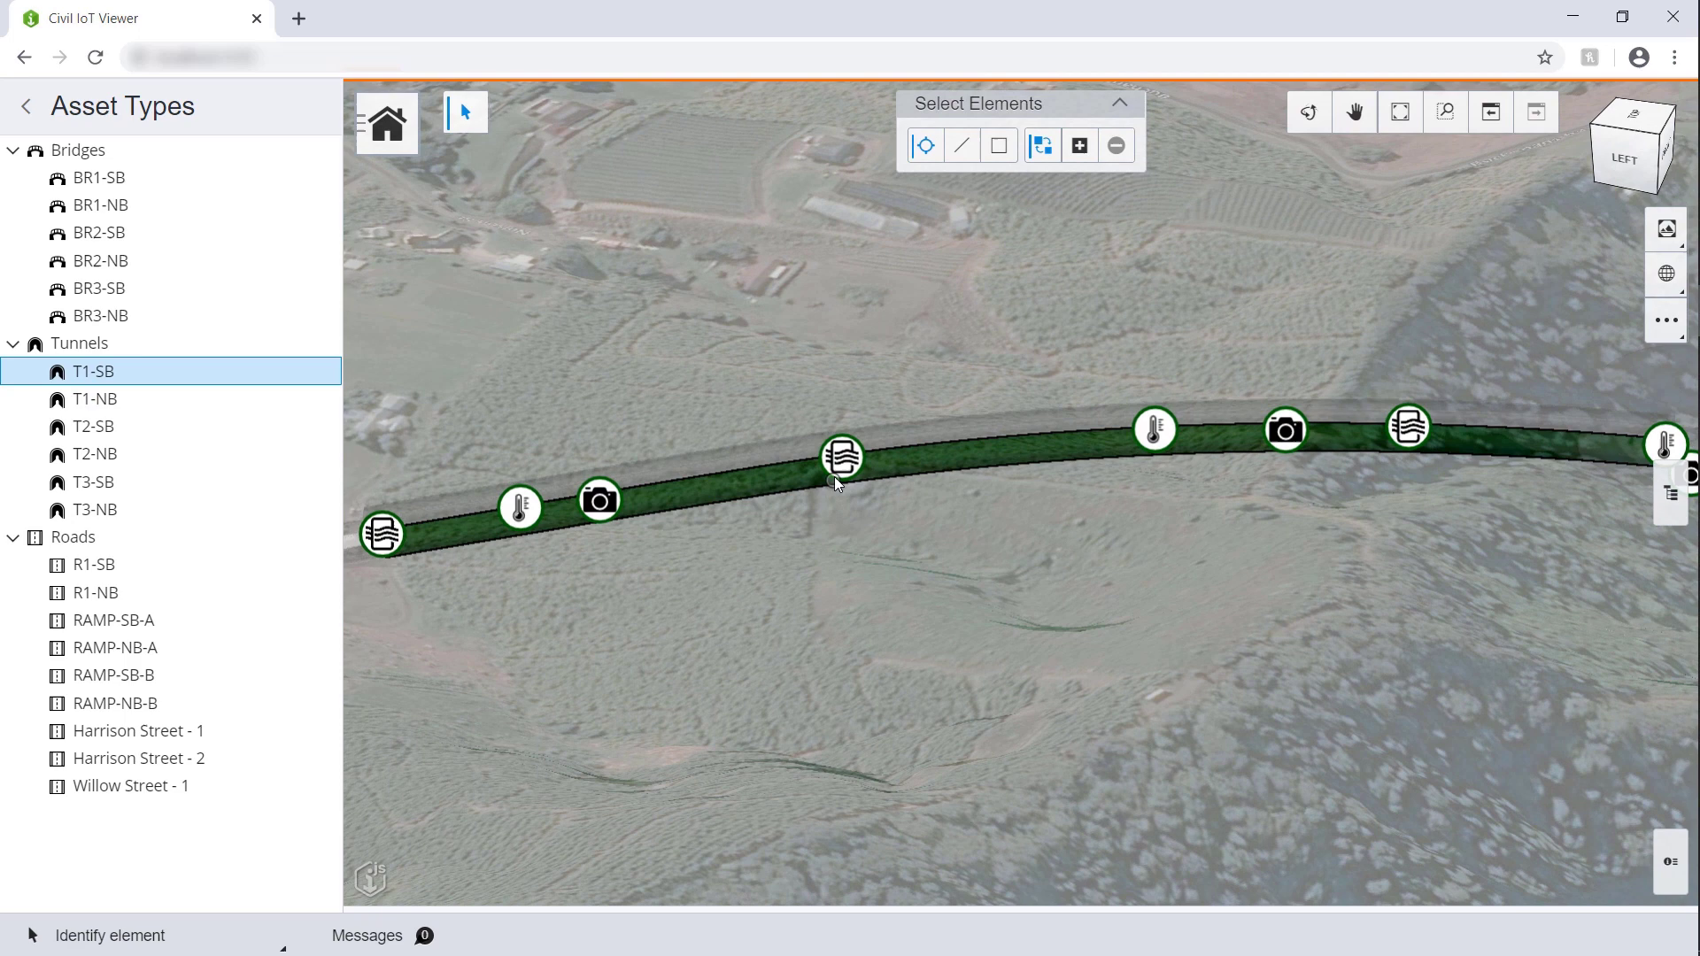
pyautogui.moveTo(836, 473)
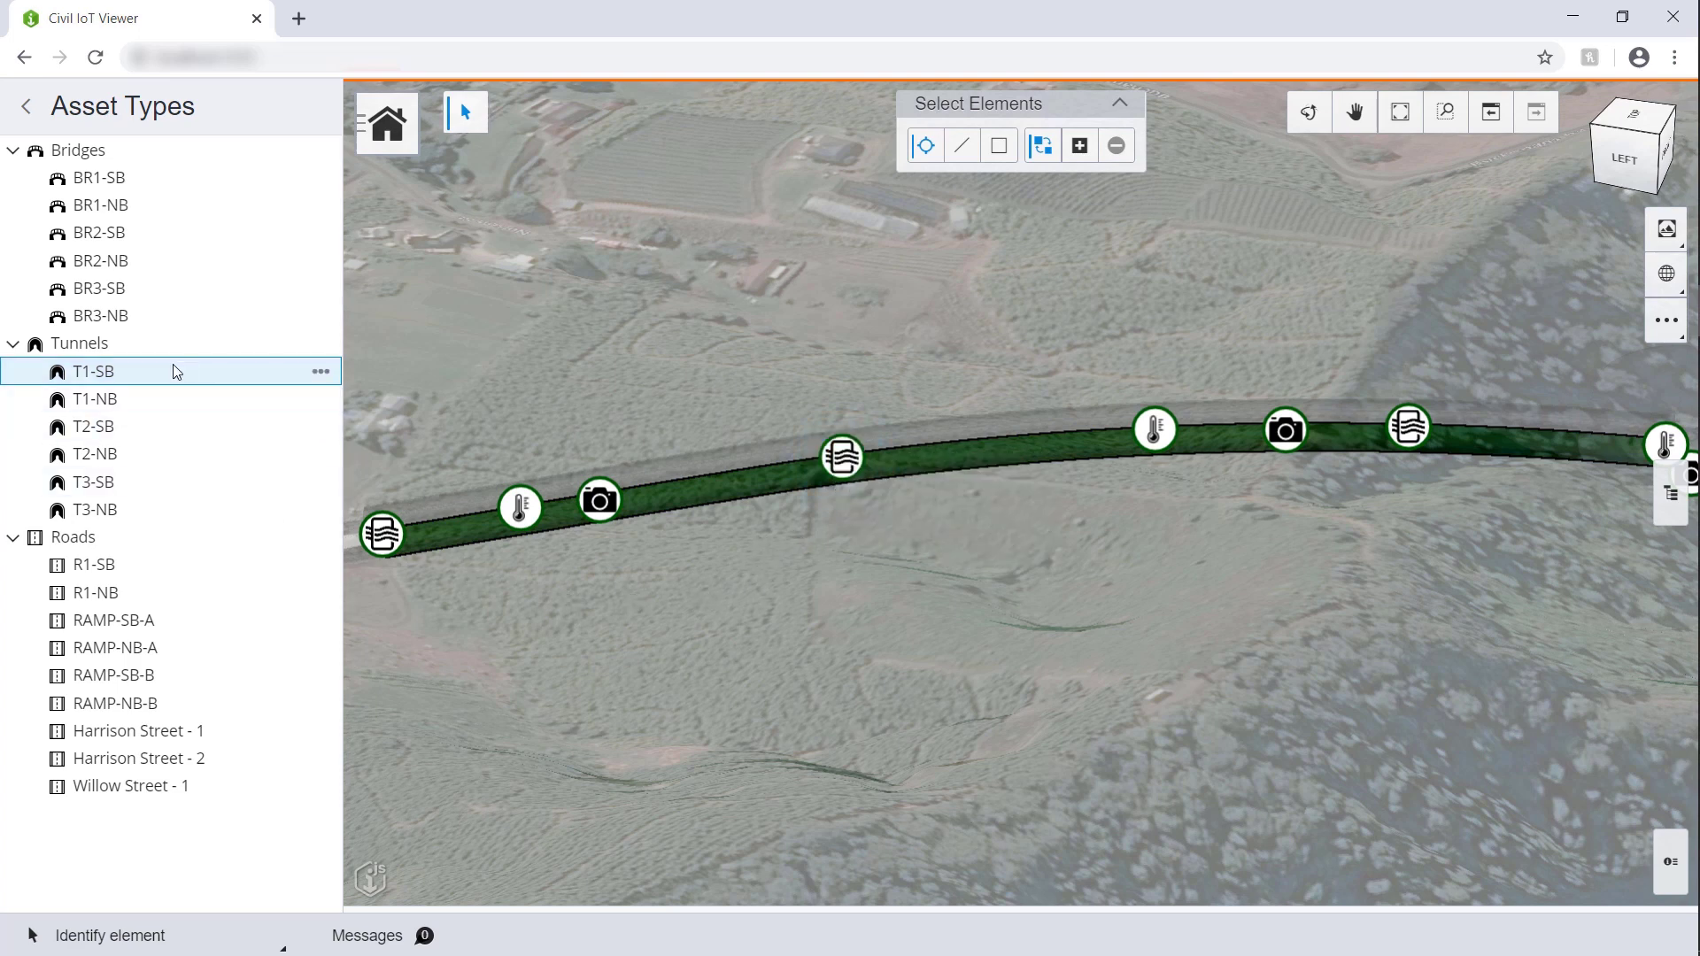
pyautogui.click(221, 403)
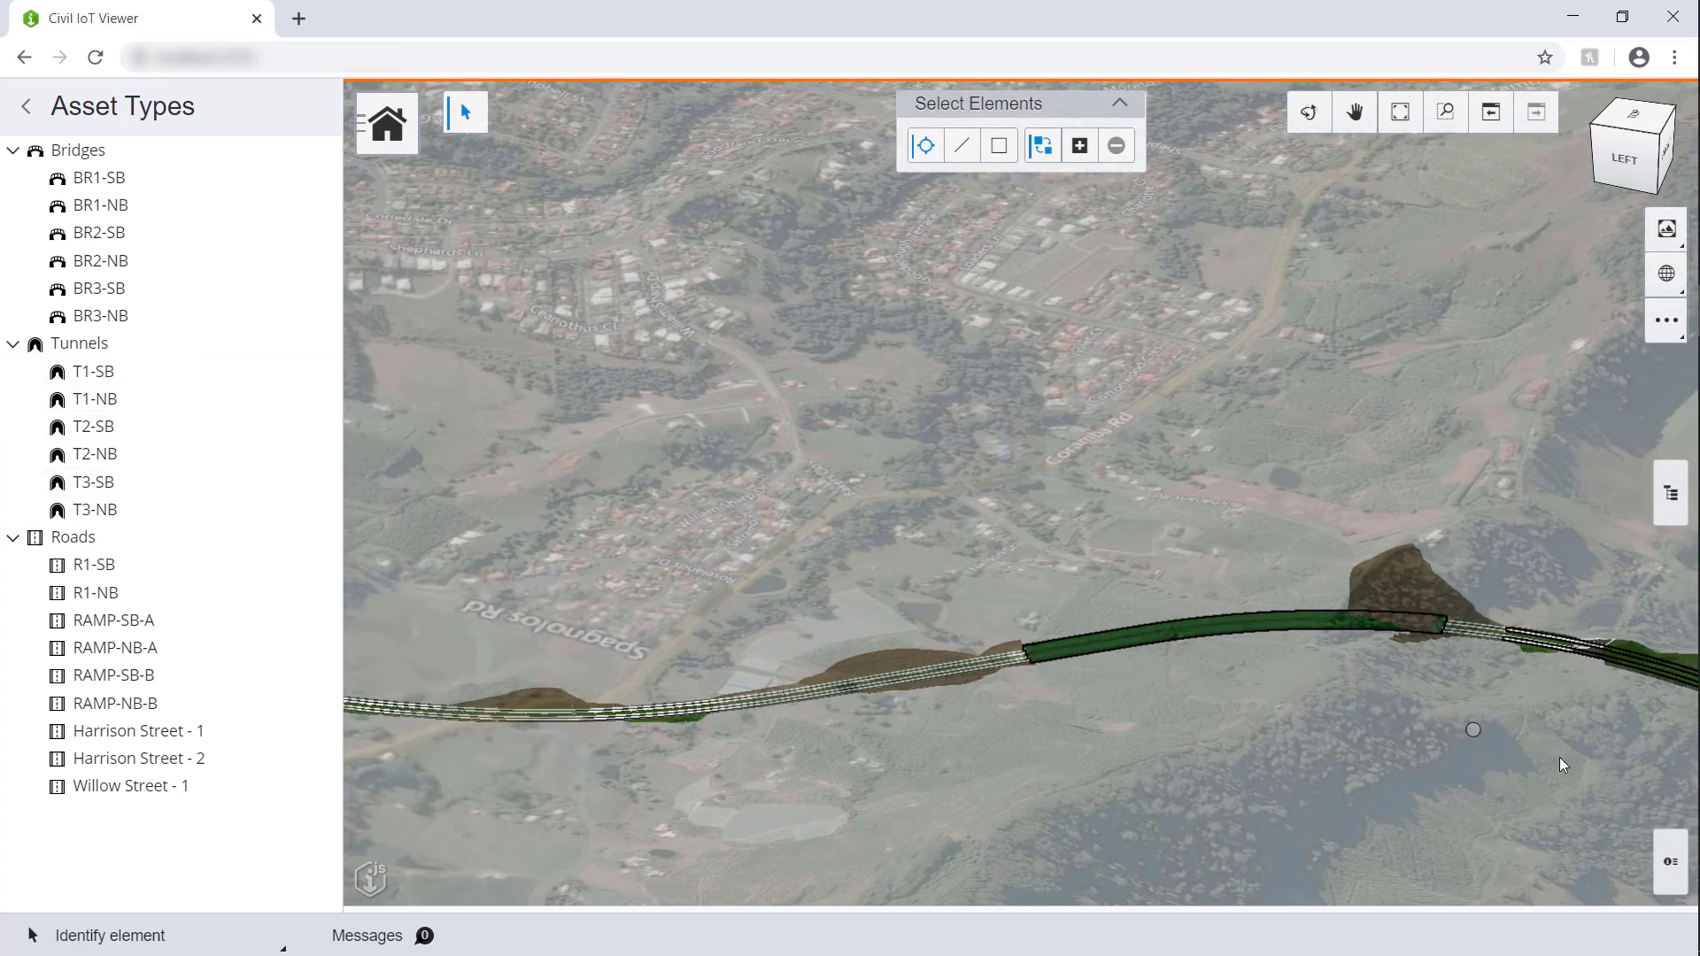
pyautogui.scroll(-3, 1618, 783)
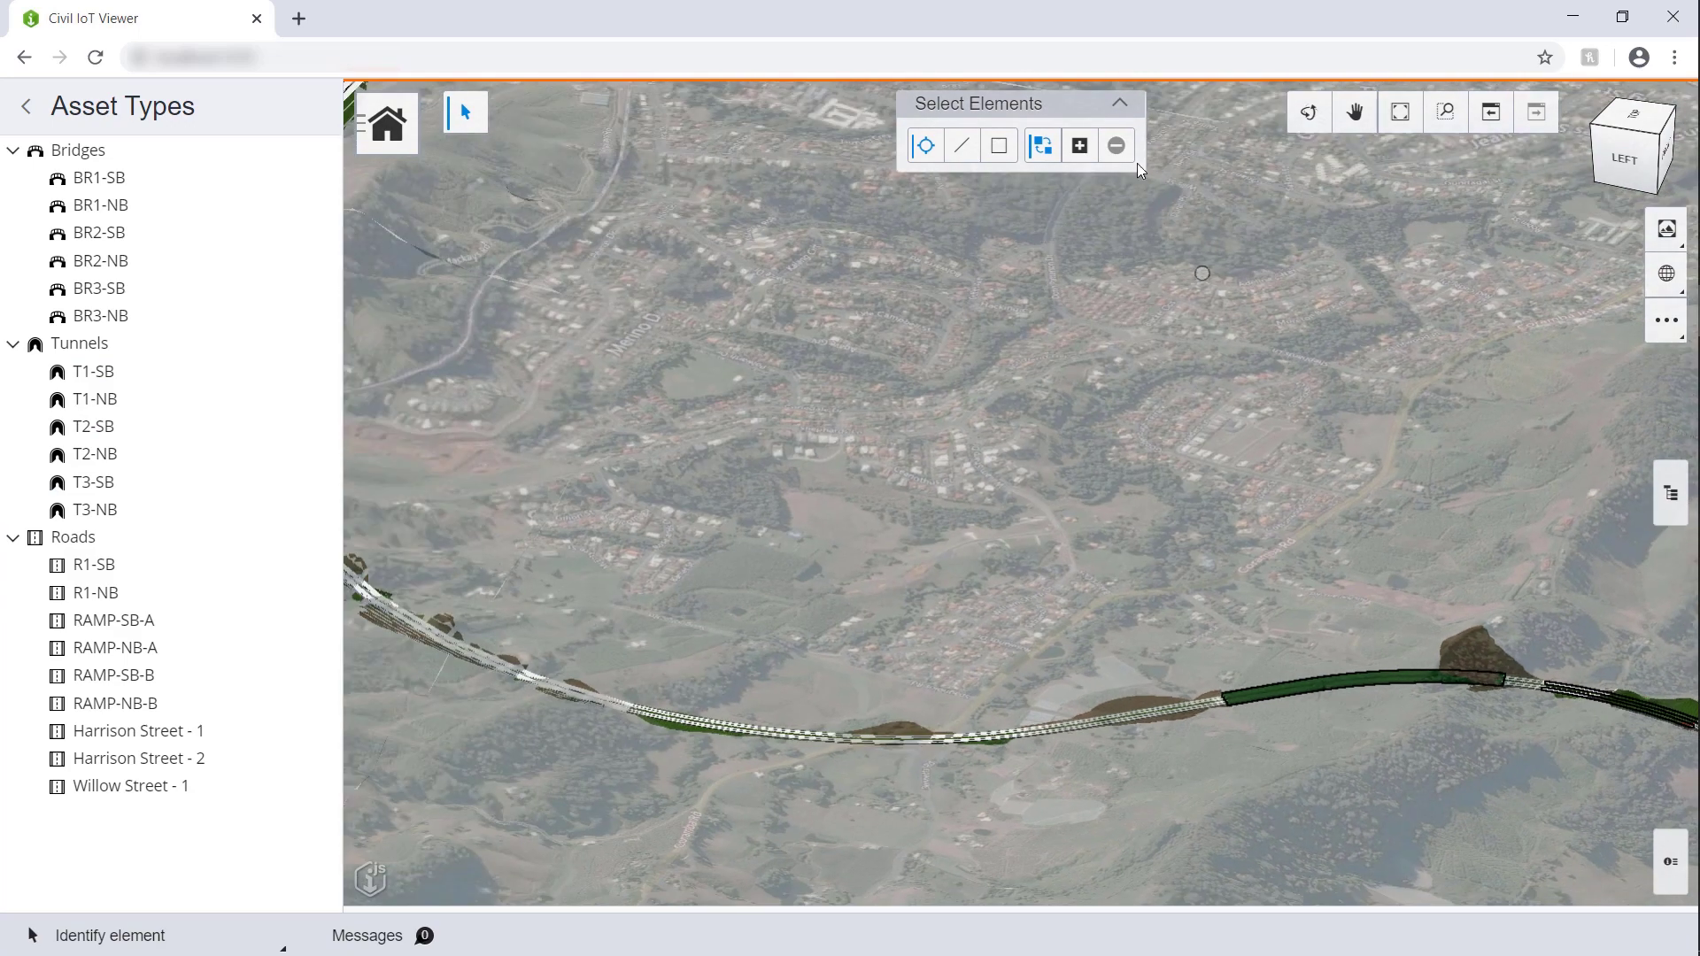
# Step: Pan and zoom out over the whole road corridor, returning to Select mode
pyautogui.click(1355, 112)
pyautogui.moveTo(921, 285); pyautogui.dragTo(1140, 609)
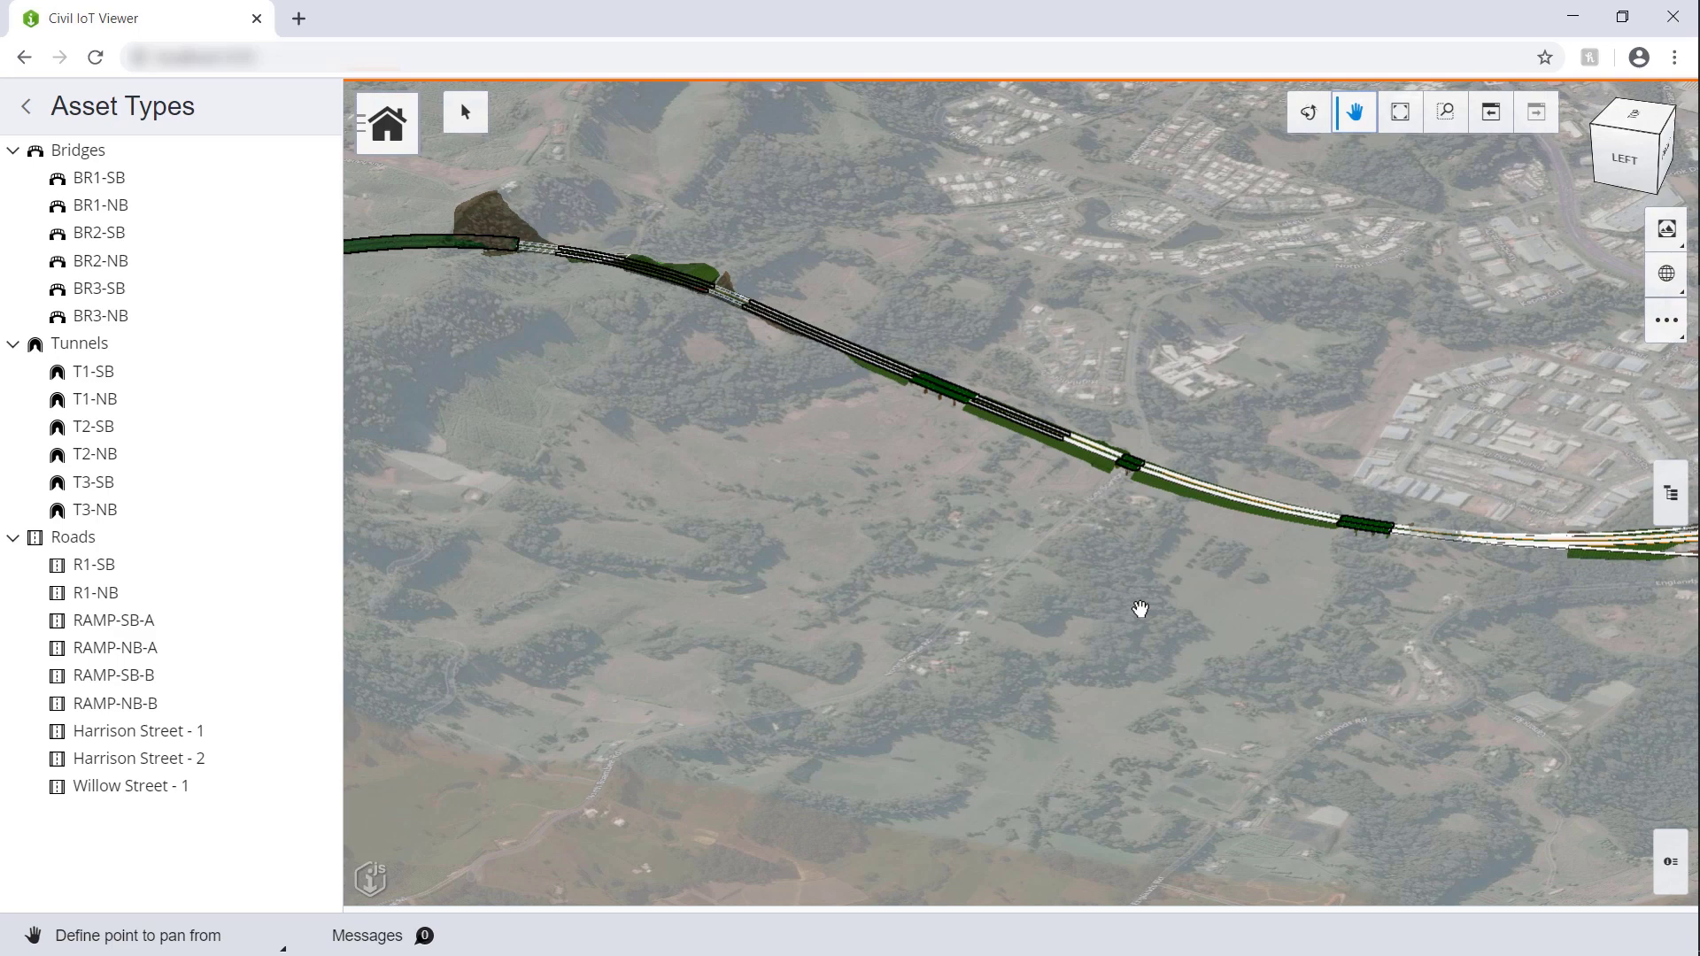
pyautogui.scroll(-5, 1138, 614)
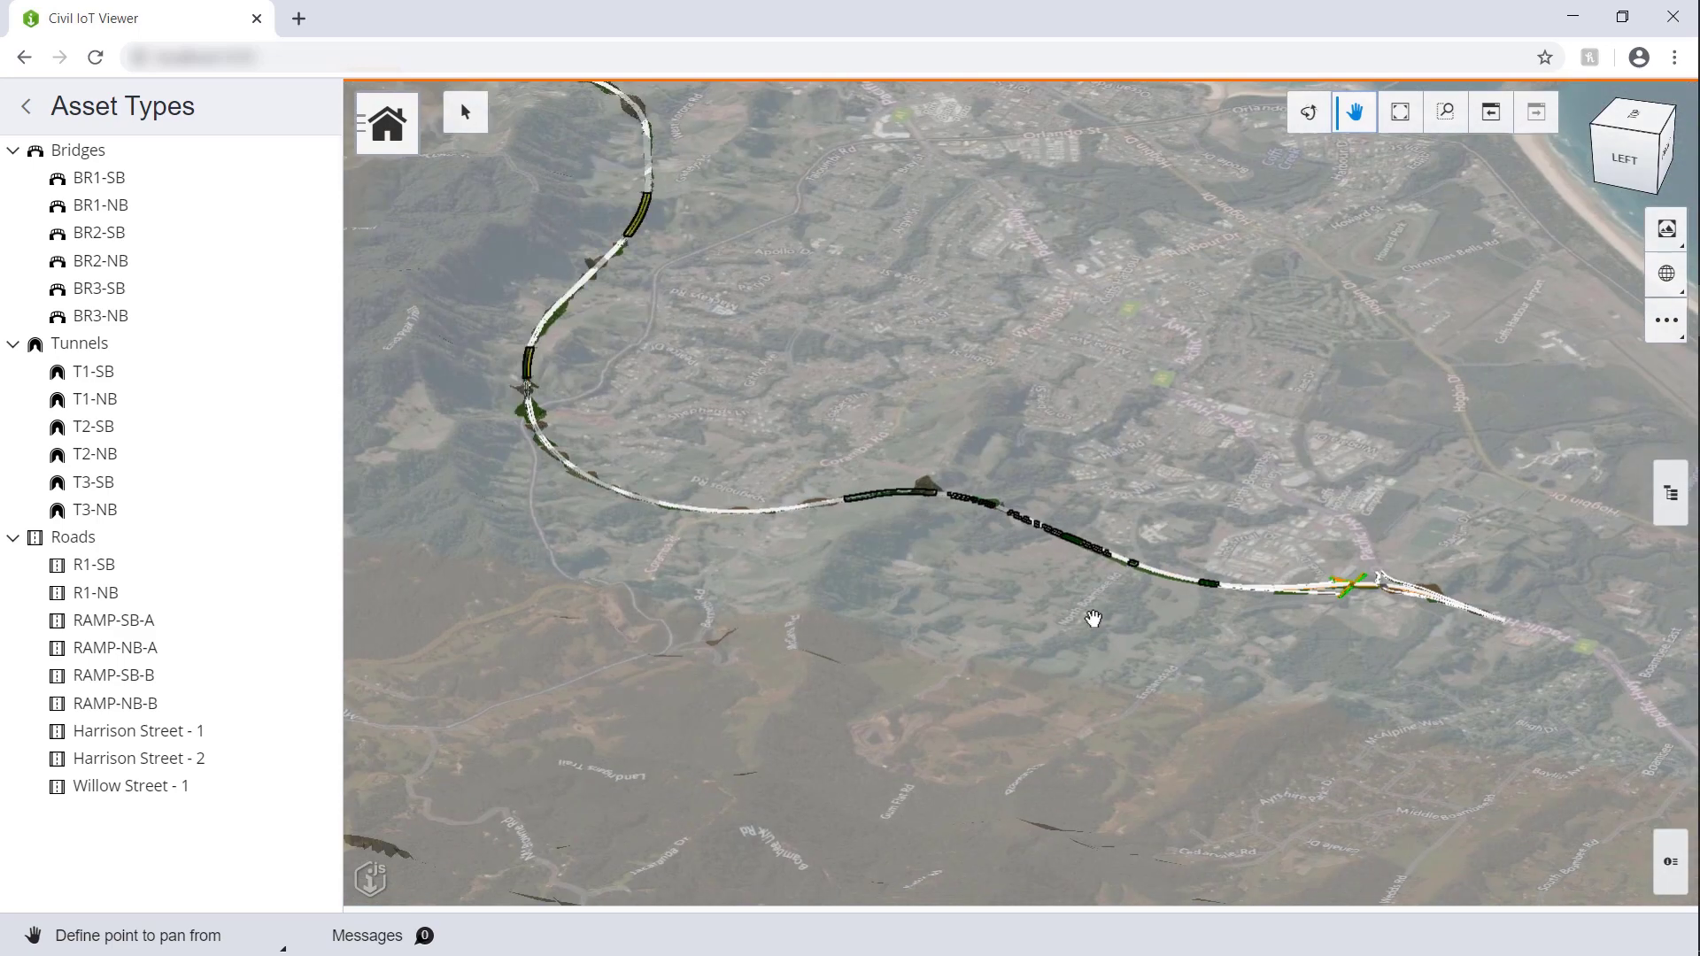
pyautogui.press('Escape')
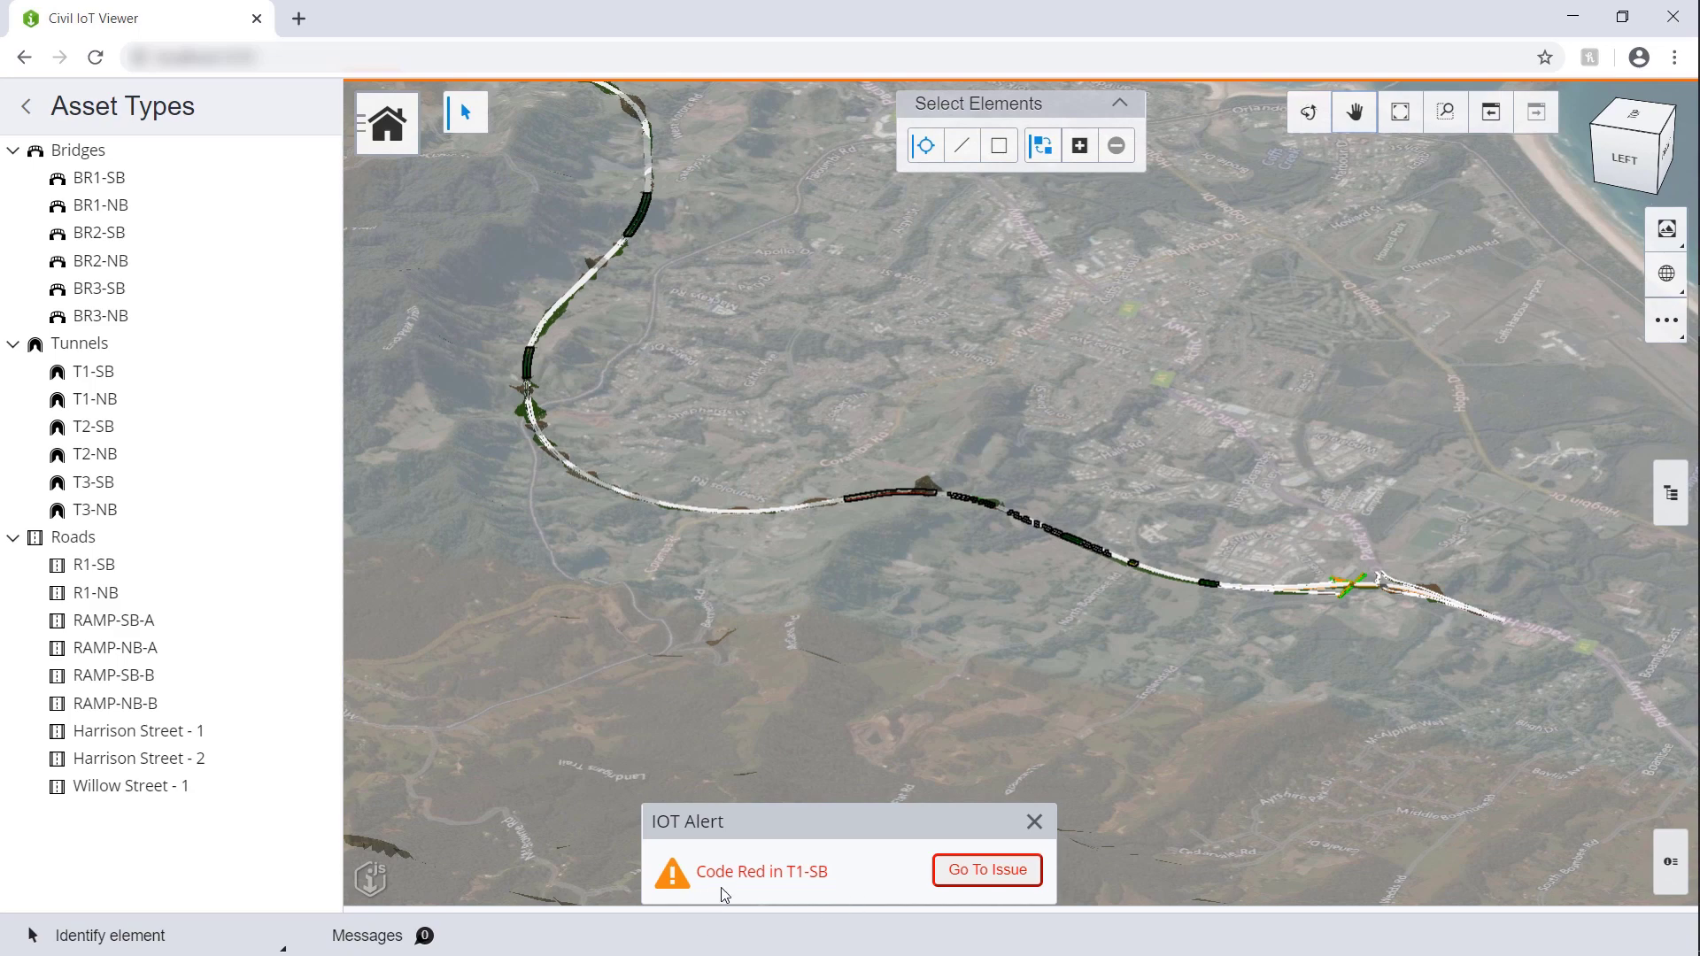
# Step: Go to the T1-SB issue from the IoT alert, isolating the tunnel in red
pyautogui.click(989, 878)
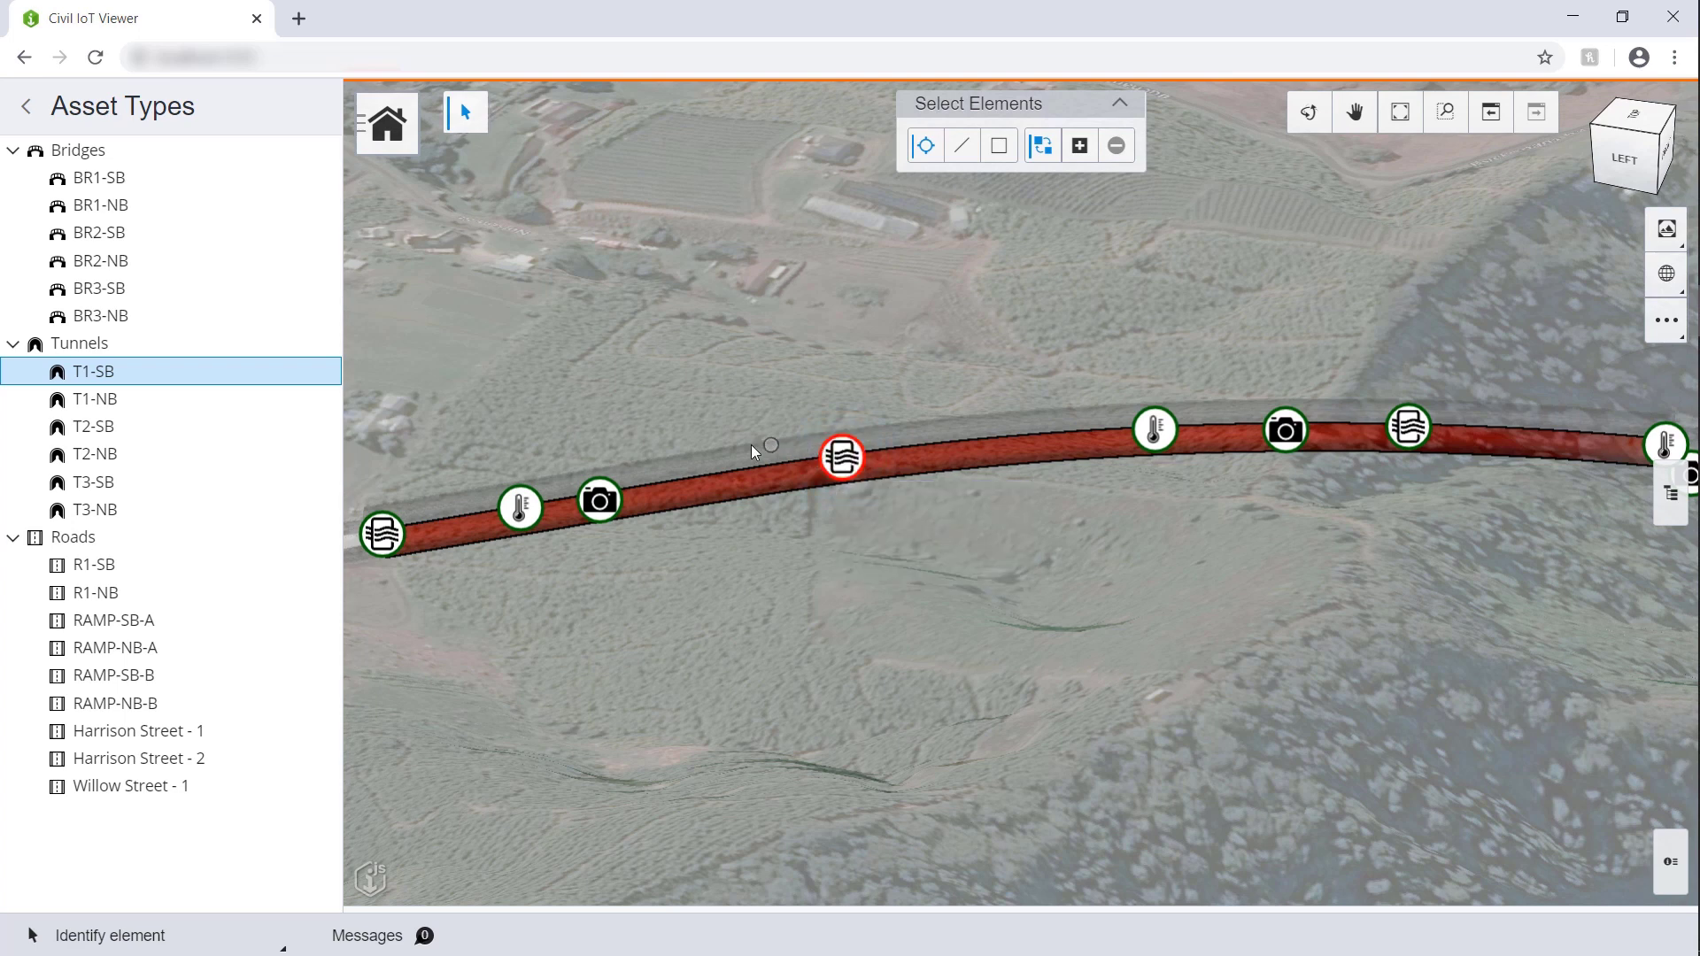
# Step: Show the current T1-SB-CAM-3 camera image of the truck stuck in the tunnel
pyautogui.click(609, 498)
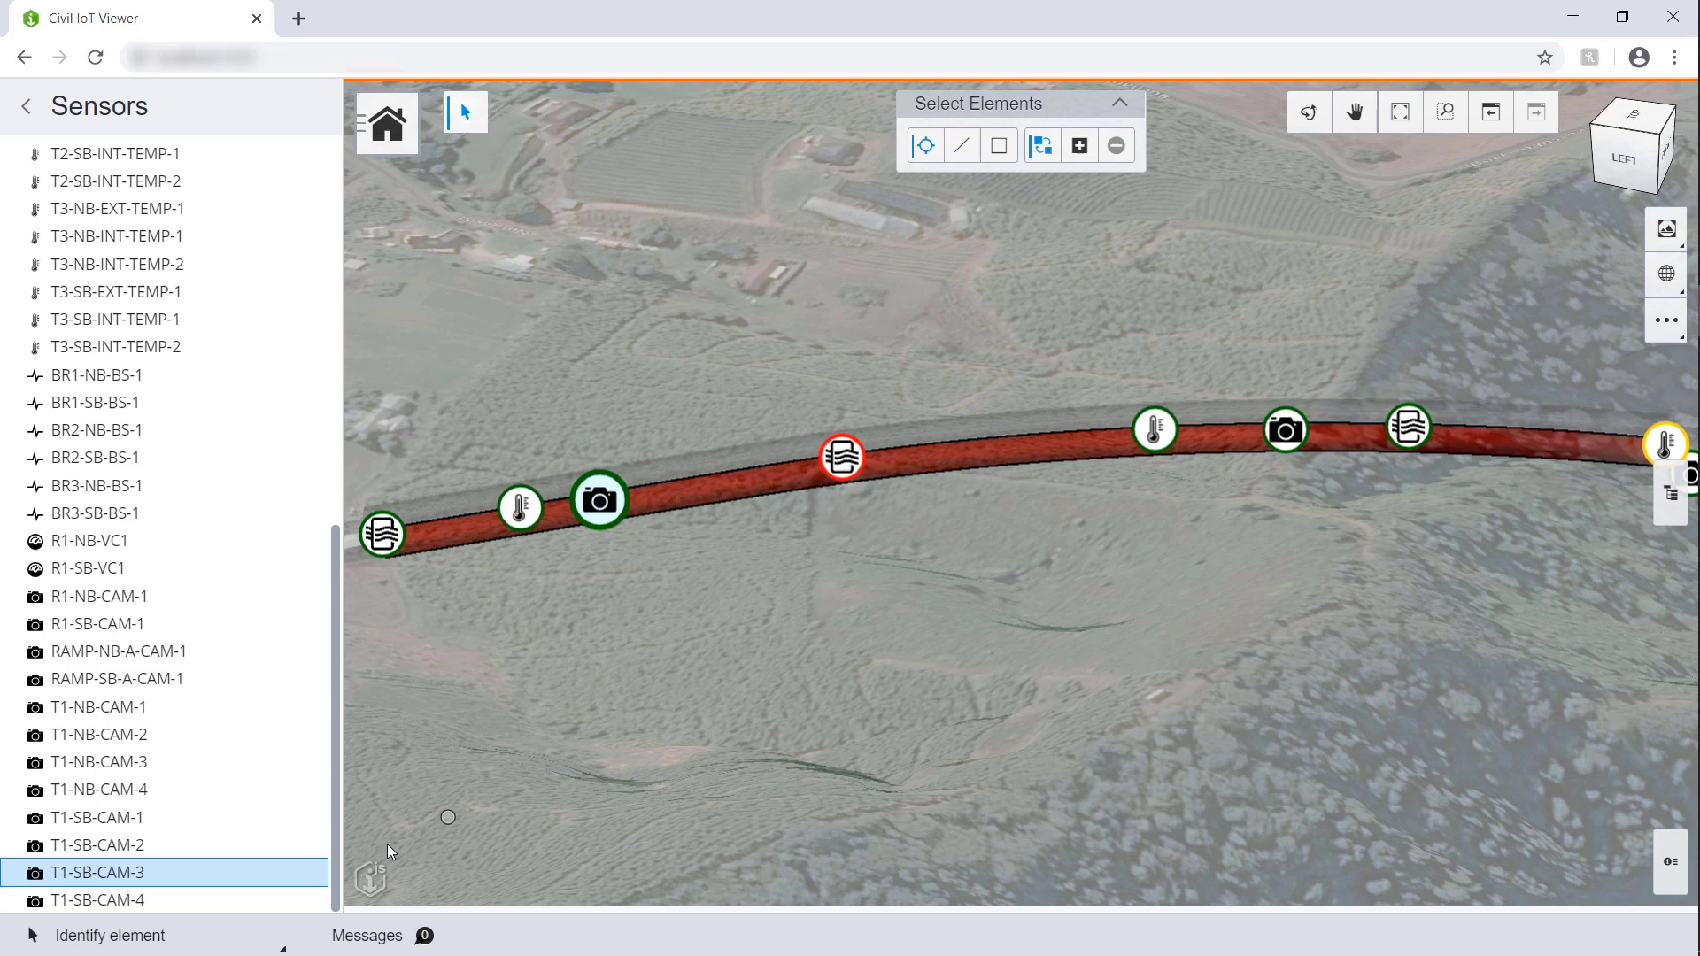
pyautogui.click(304, 875)
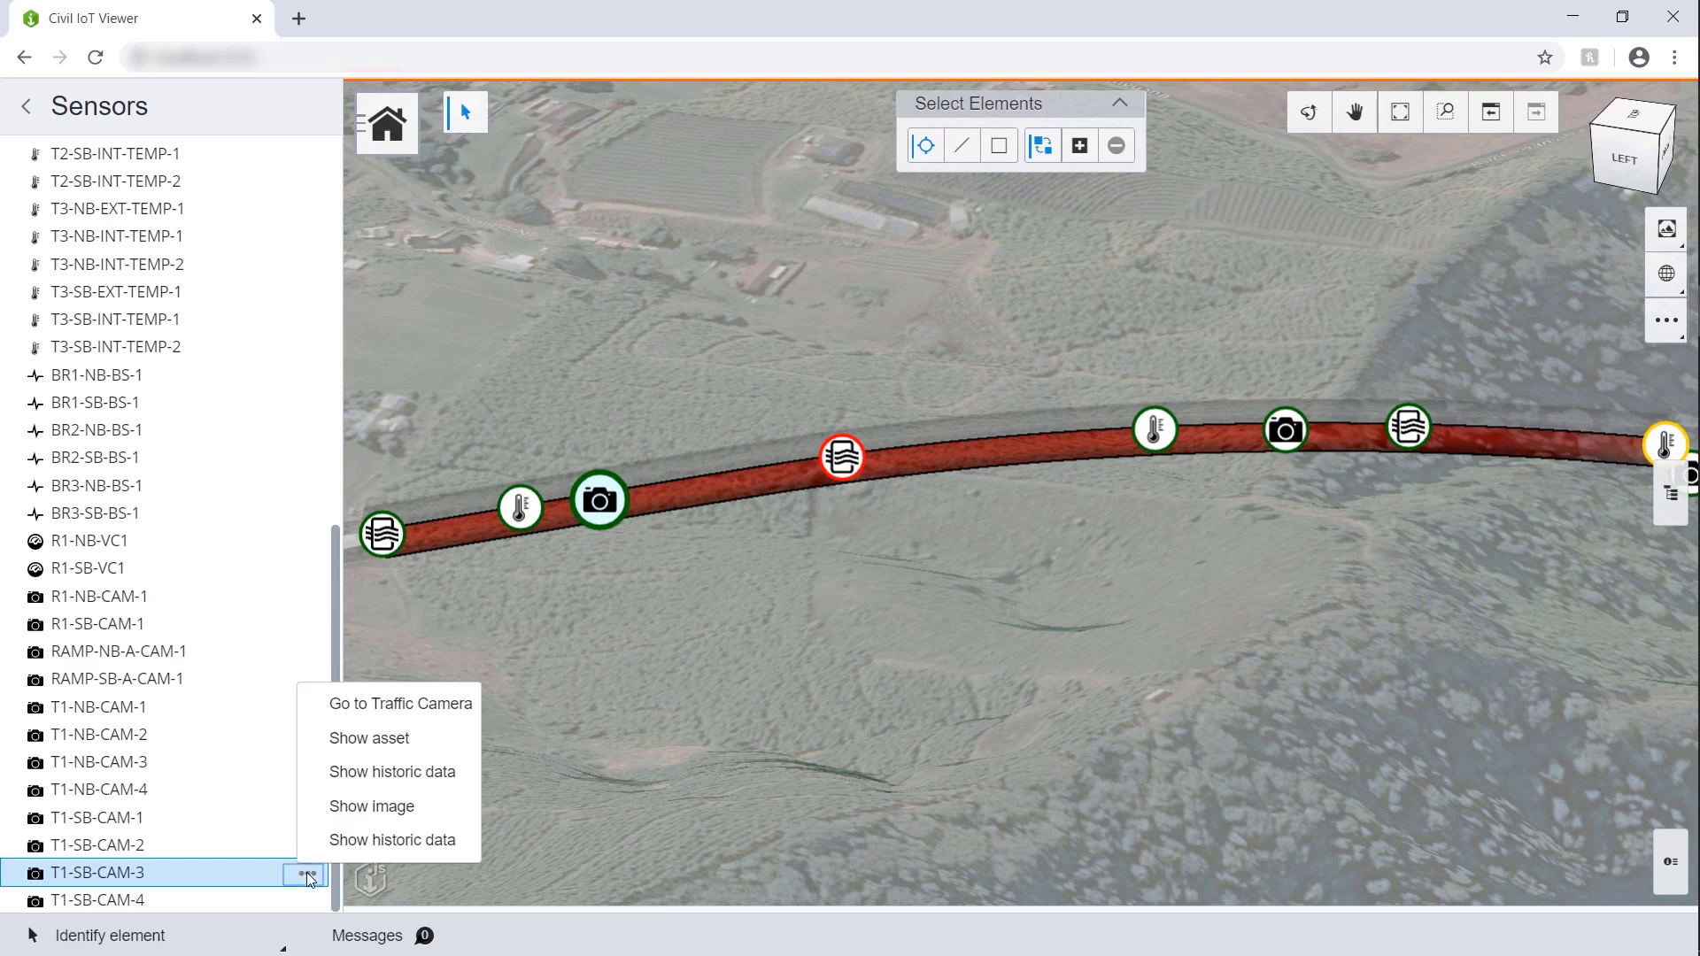
pyautogui.click(393, 807)
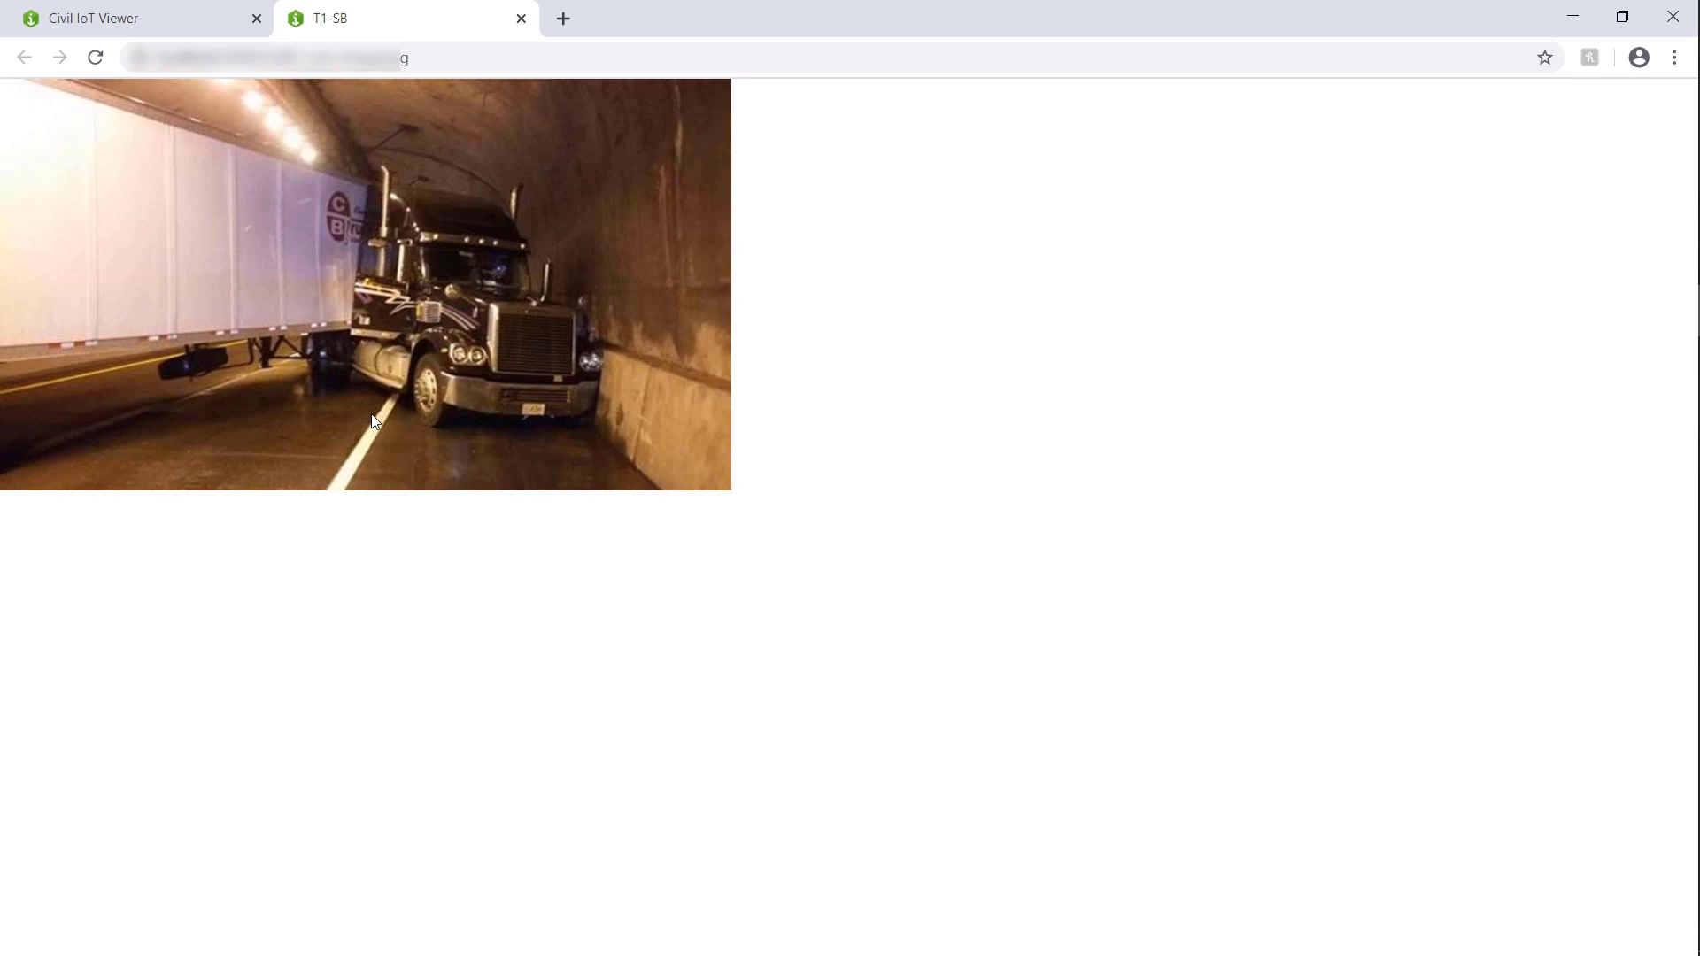
# Step: Switch back from the T1-SB image tab to the Civil IoT Viewer tab
pyautogui.hotkey('ctrl', 'shift', 'Tab')
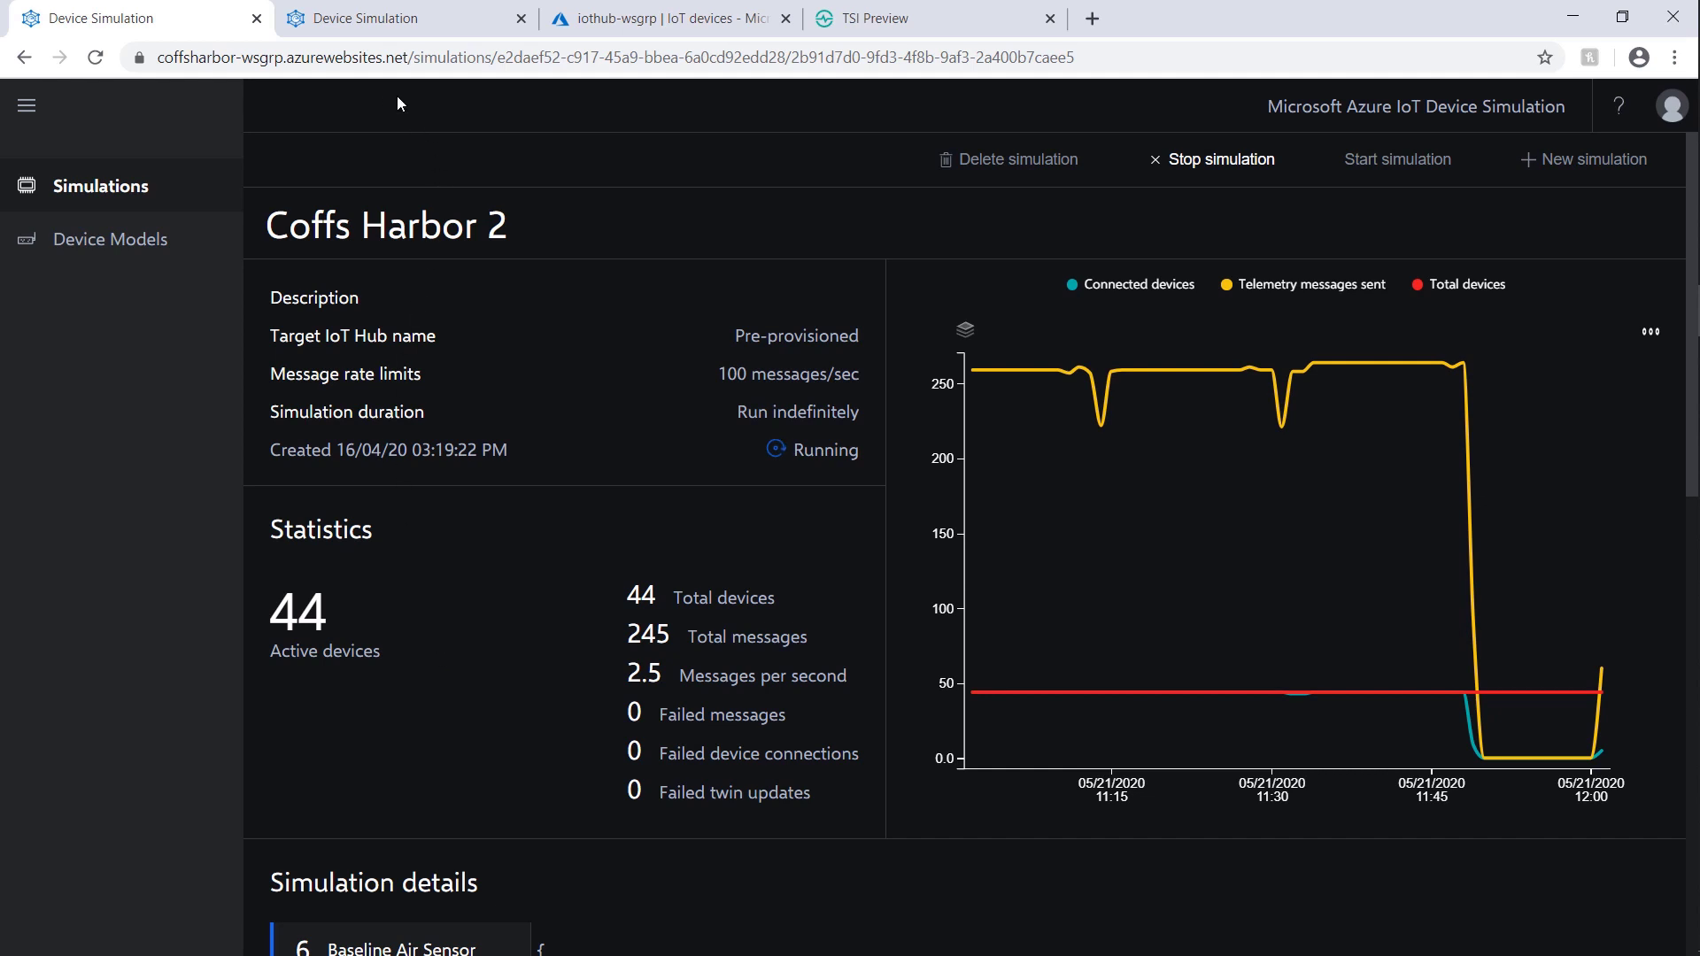
# Step: Open the Baseline Air Sensor device model and inspect its no2 and co data point names
pyautogui.click(401, 24)
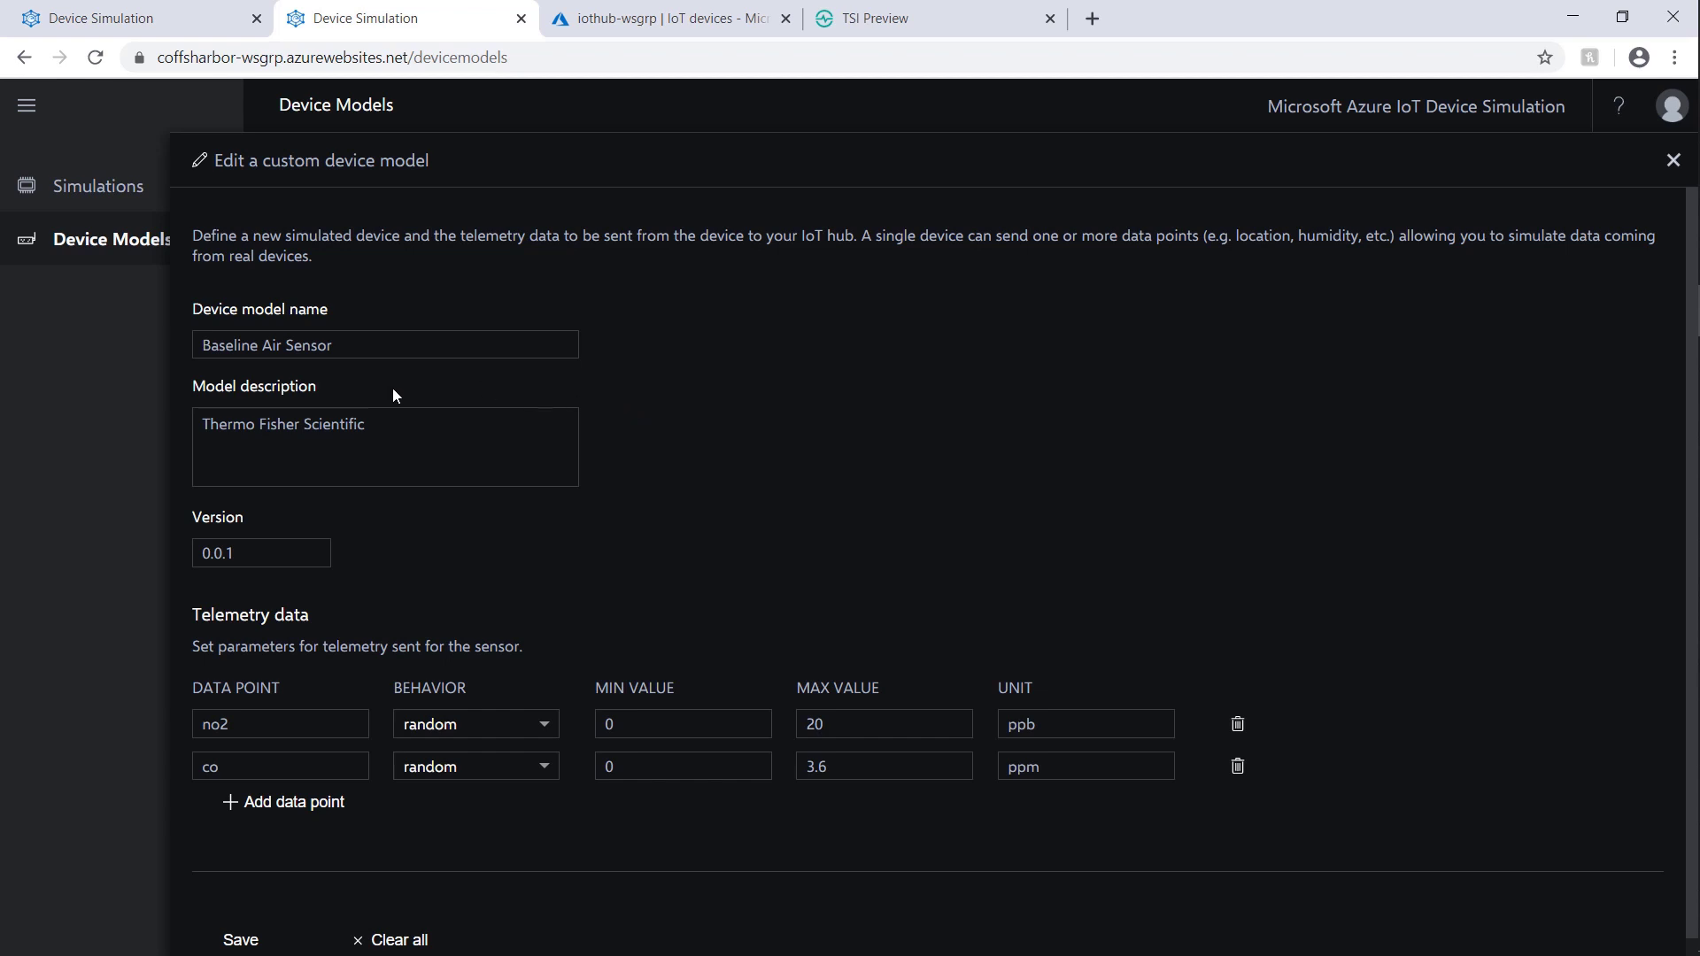
pyautogui.moveTo(238, 724); pyautogui.dragTo(134, 728)
pyautogui.moveTo(345, 768); pyautogui.dragTo(129, 768)
pyautogui.click(129, 768)
# Step: Scroll through the iothub-wsgrp IoT devices list, then bring Visual Studio Code forward
pyautogui.click(682, 25)
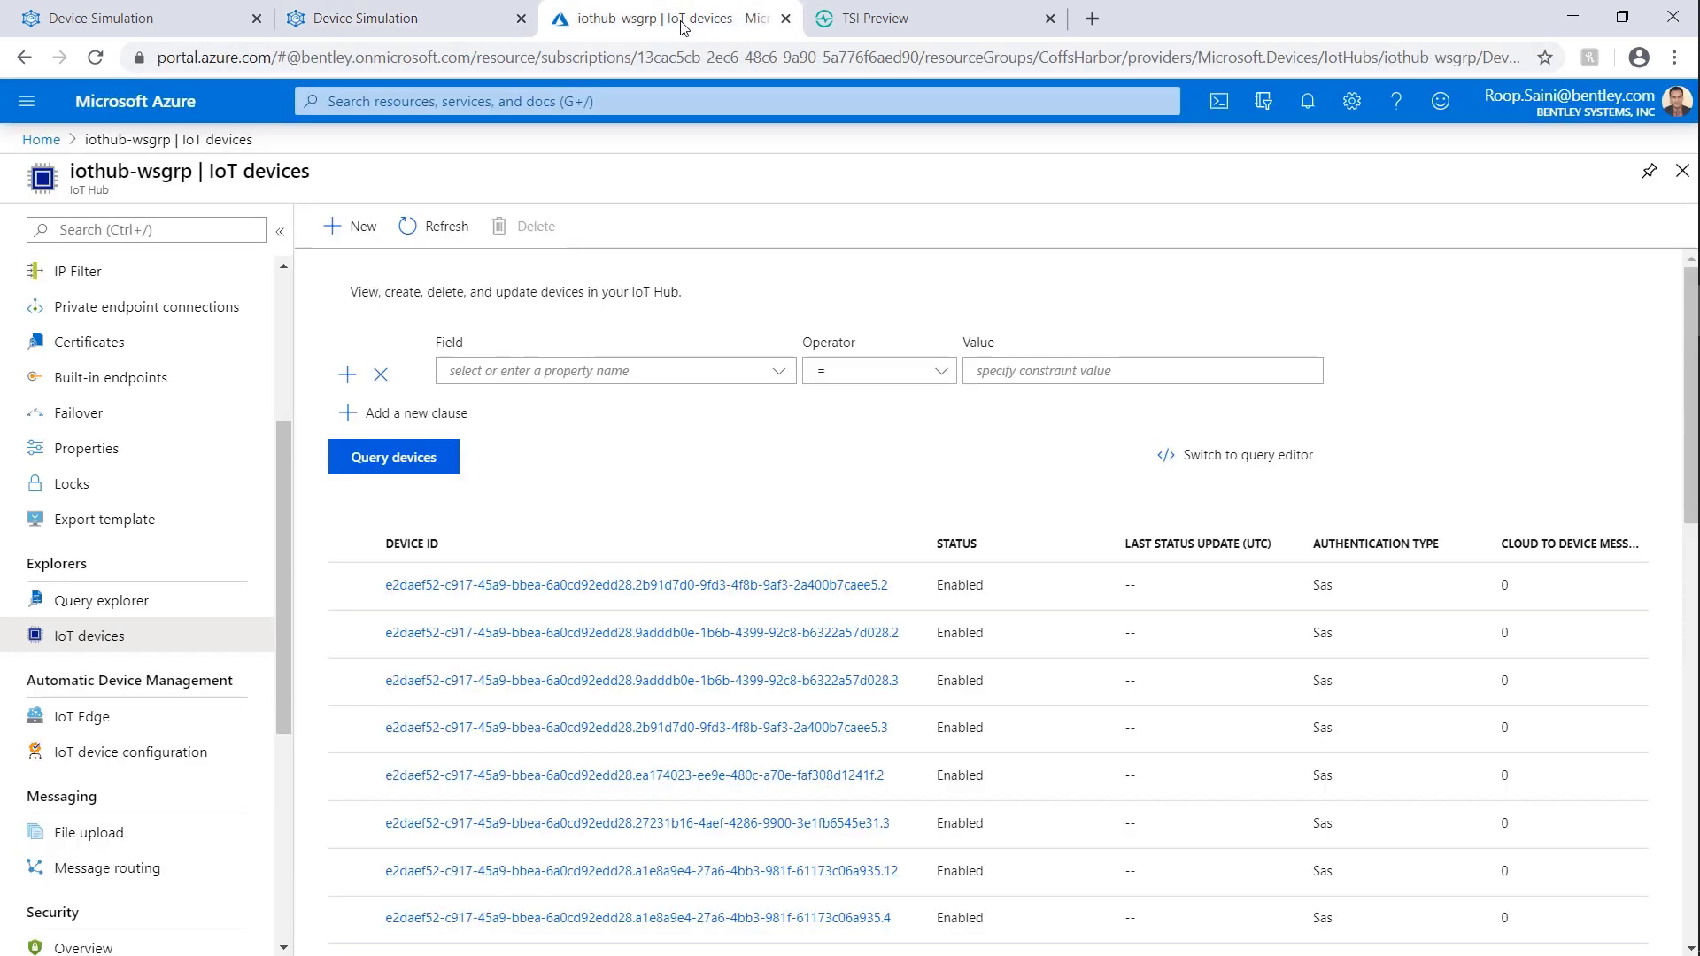
pyautogui.scroll(-2, 934, 675)
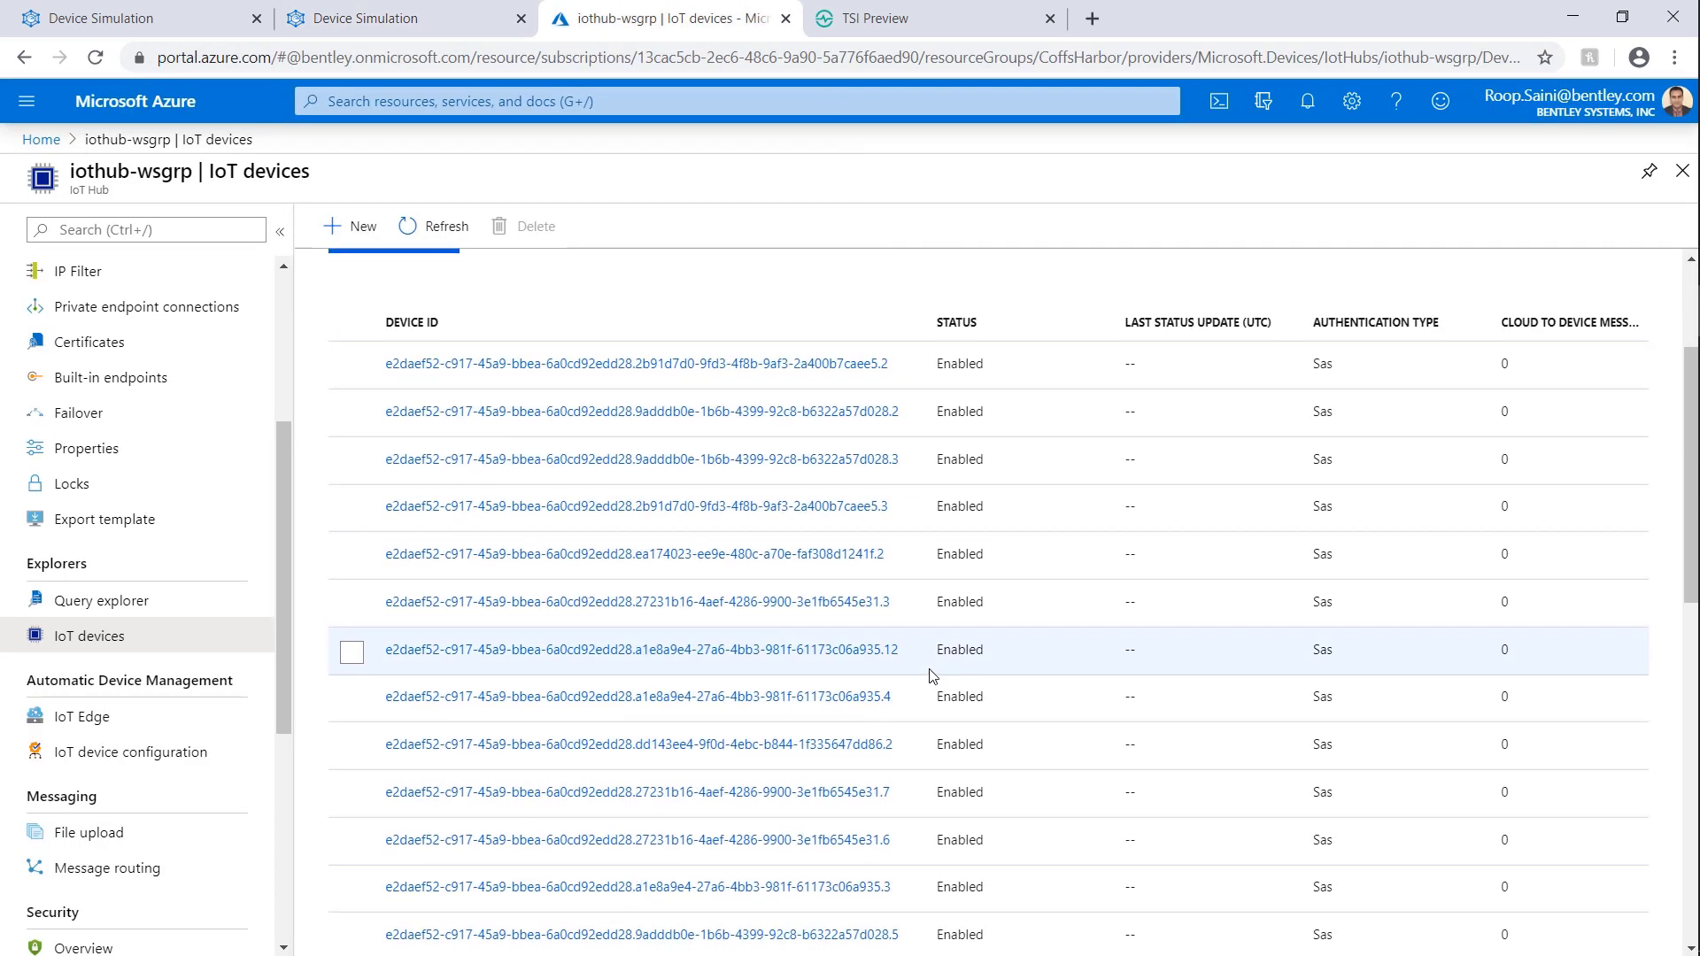
pyautogui.scroll(-1, 934, 676)
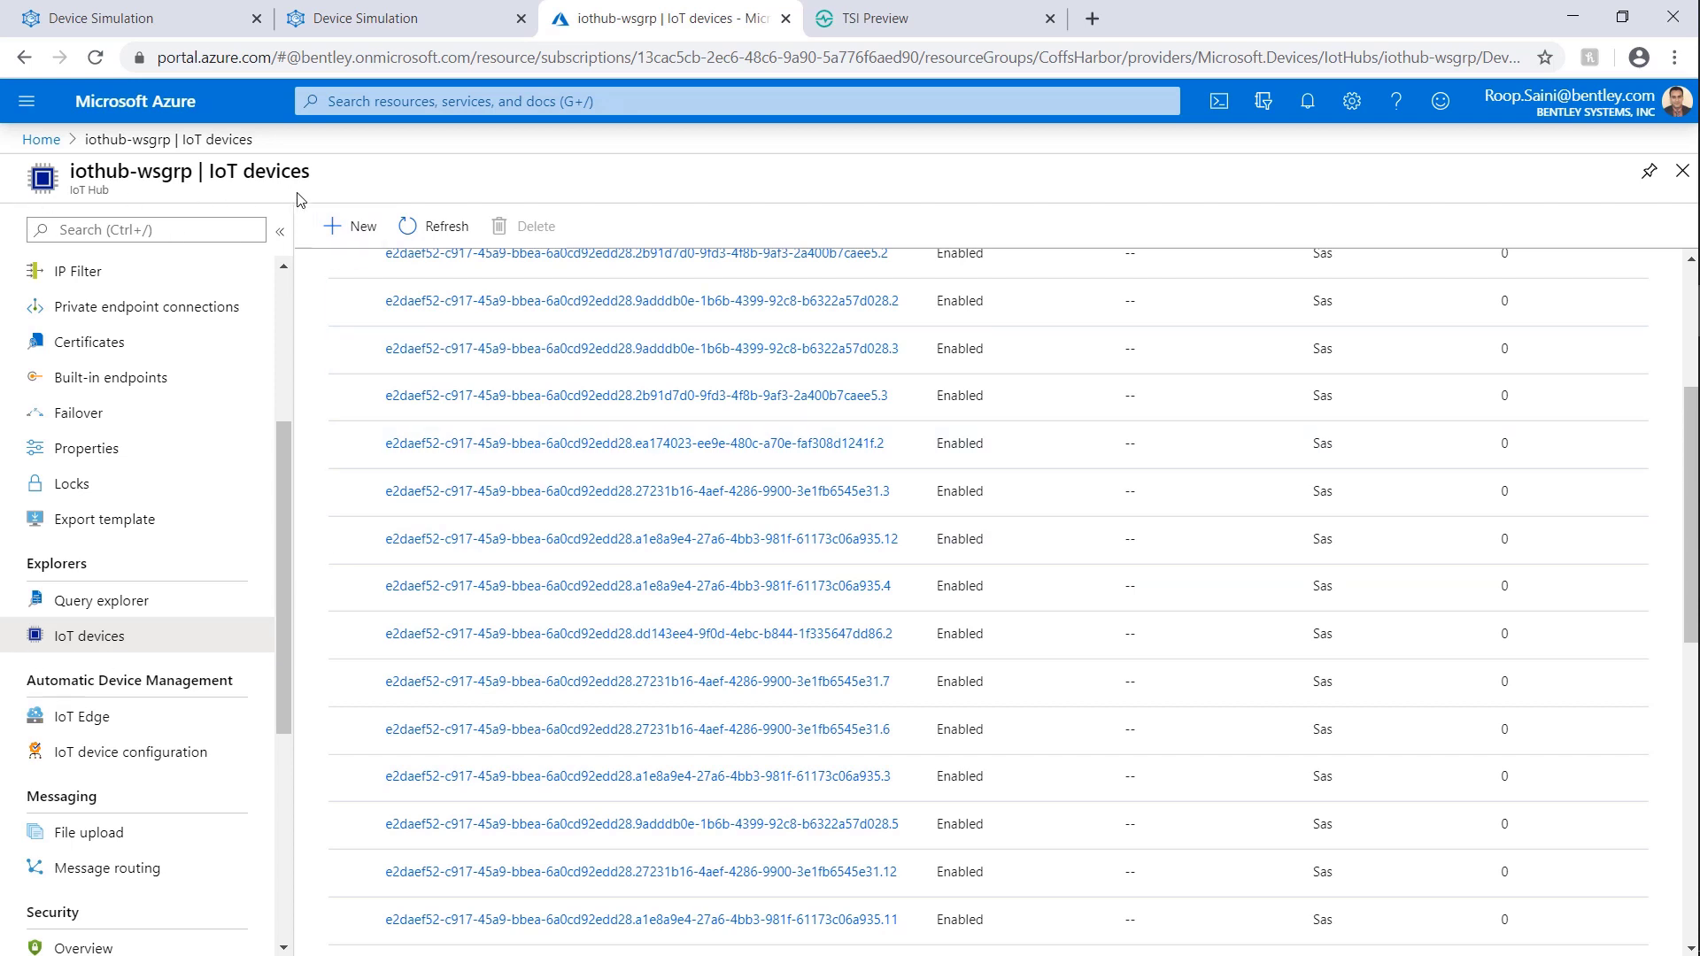
pyautogui.click(1665, 259)
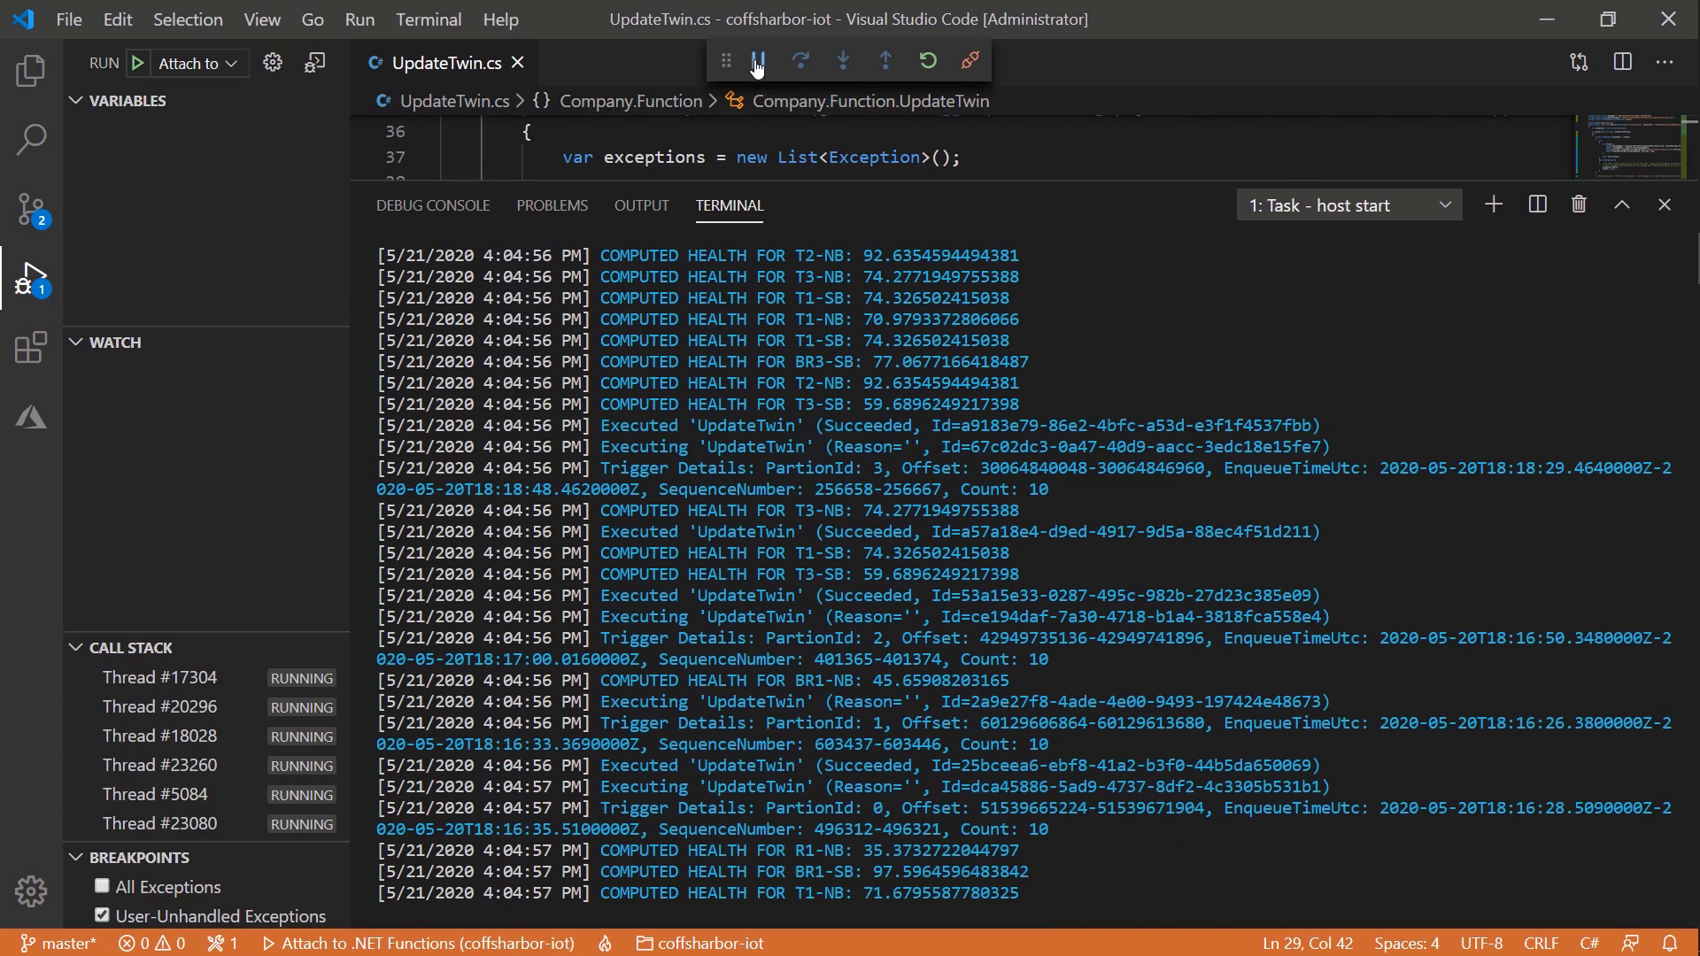
# Step: Pause the UpdateTwin host to review its computed-health log lines, resume it, then bring up the Time Series Insights chart
pyautogui.click(757, 62)
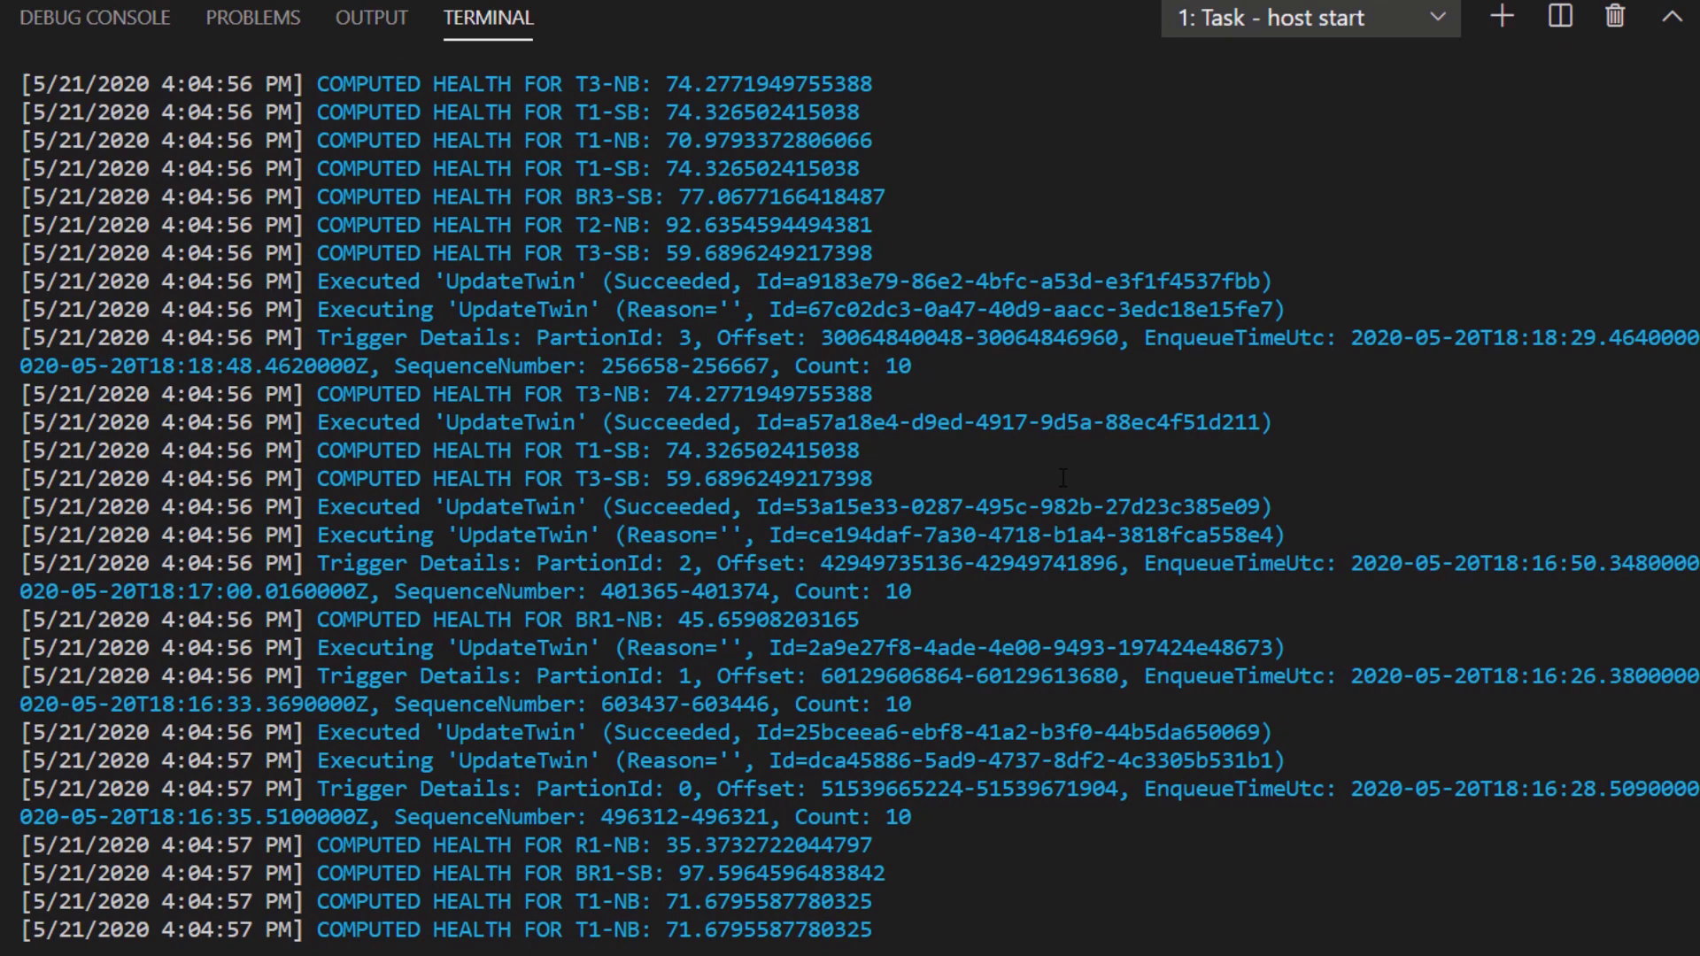
pyautogui.moveTo(1284, 423)
pyautogui.mouseDown()
pyautogui.moveTo(40, 422)
pyautogui.moveTo(20, 394)
pyautogui.mouseUp()
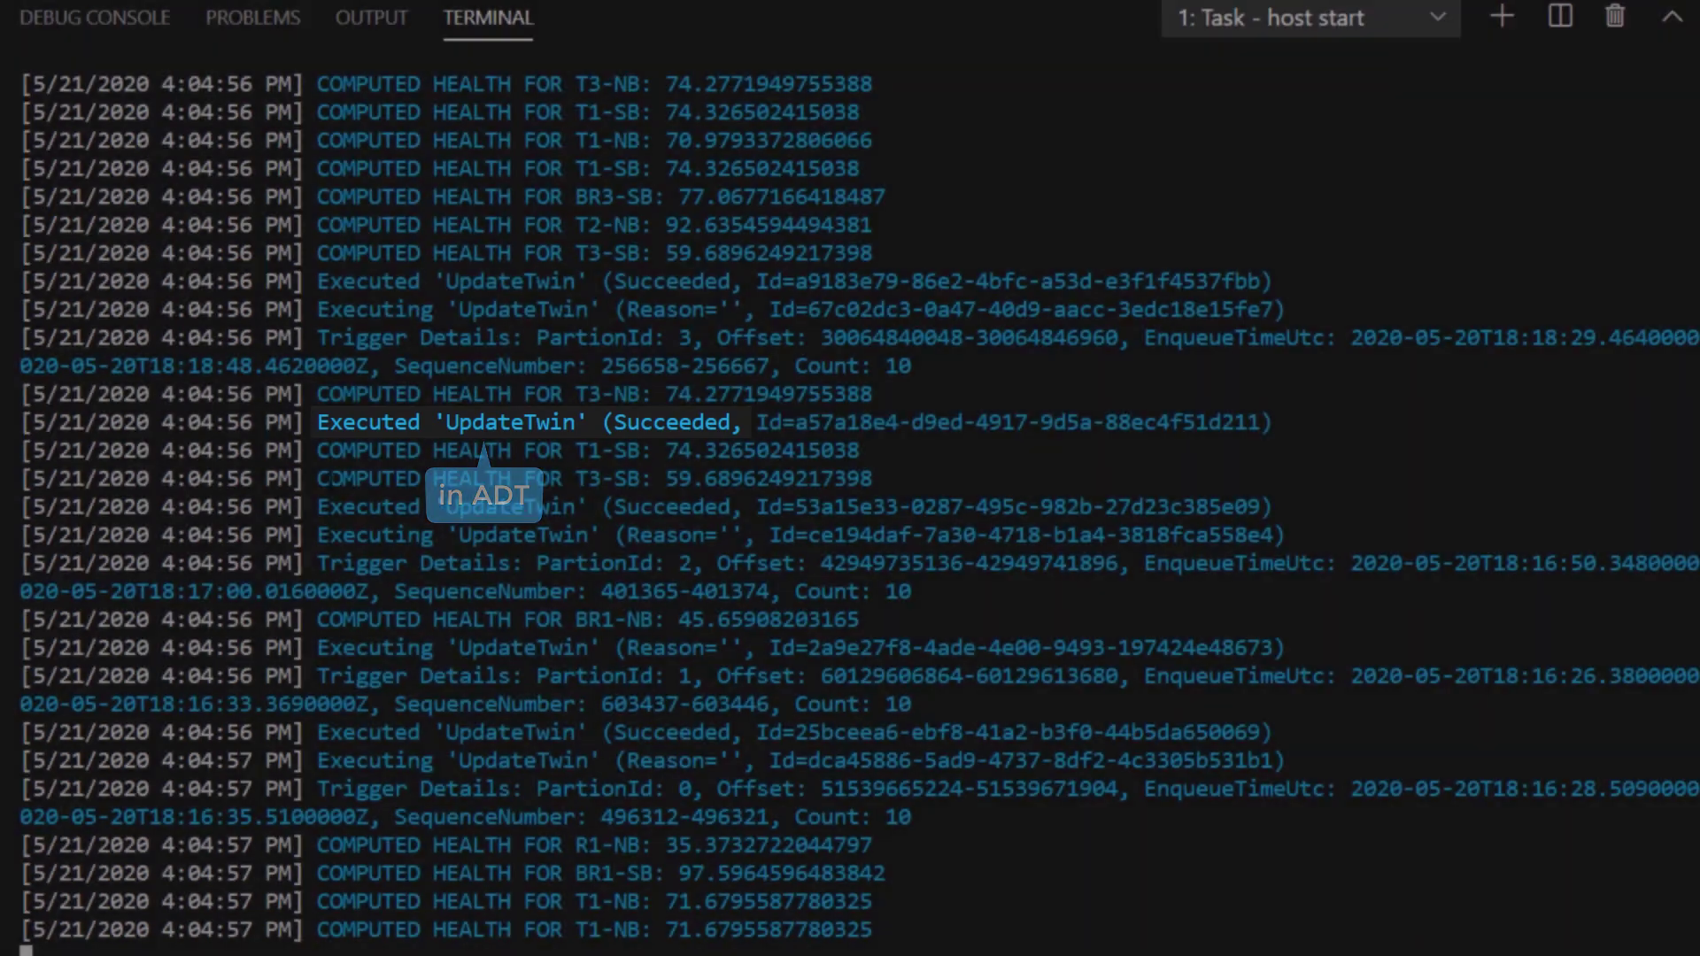
pyautogui.click(330, 479)
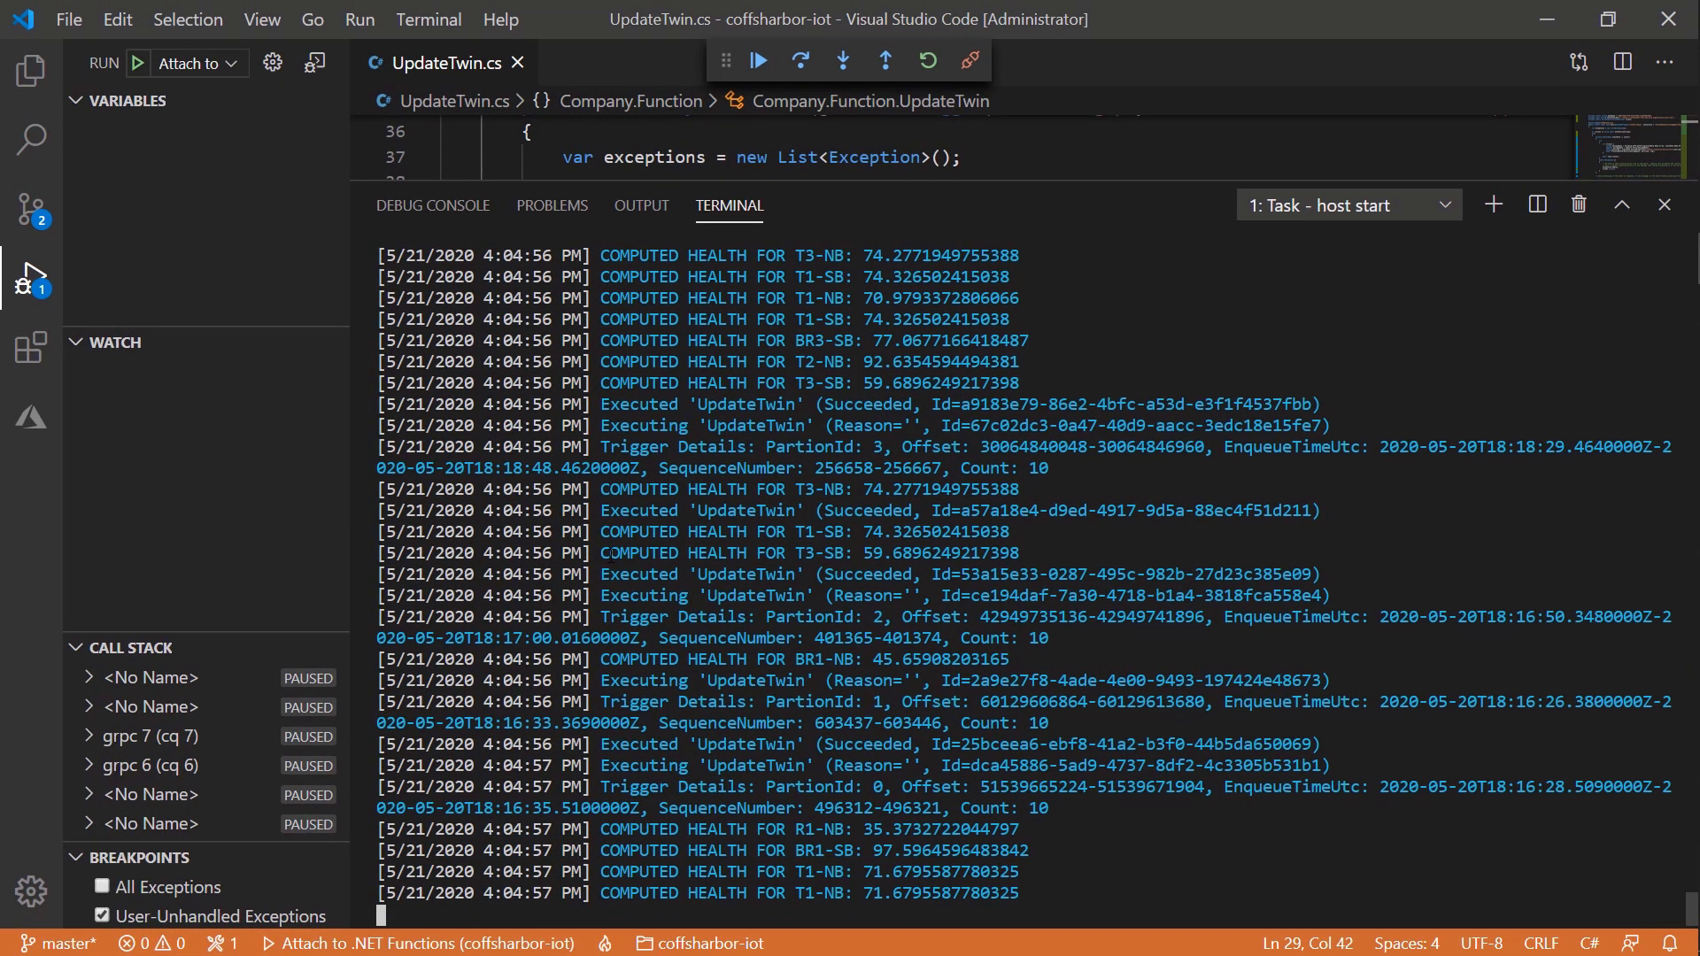
pyautogui.press('F5')
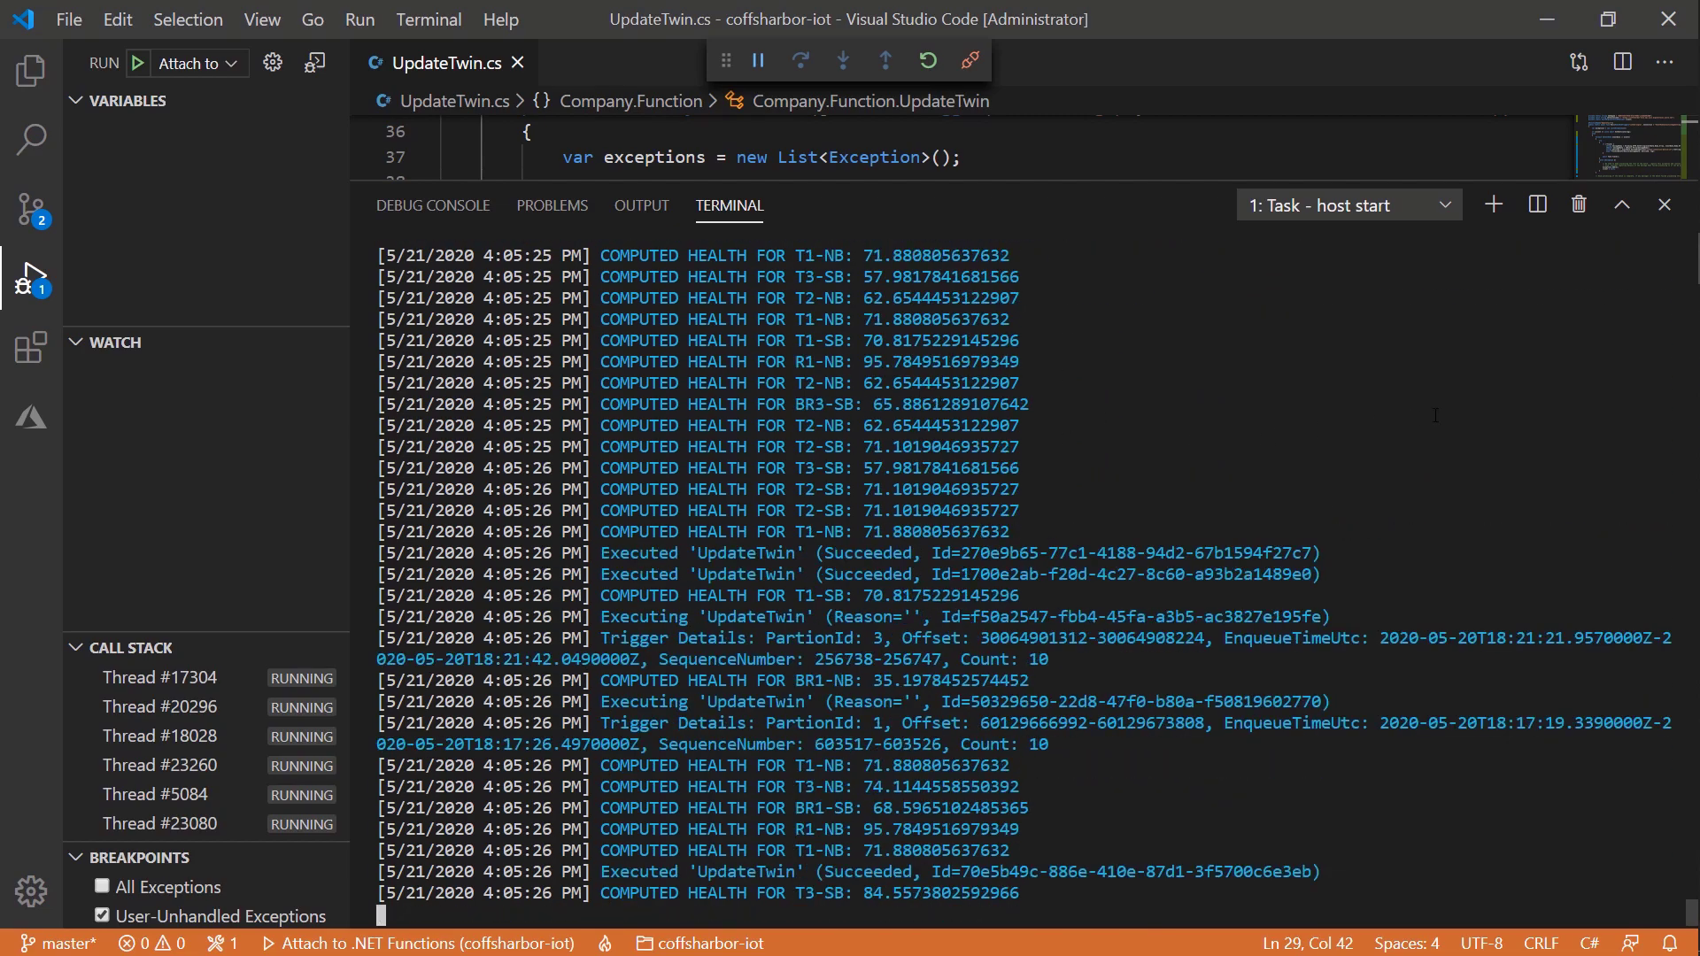
pyautogui.click(1691, 323)
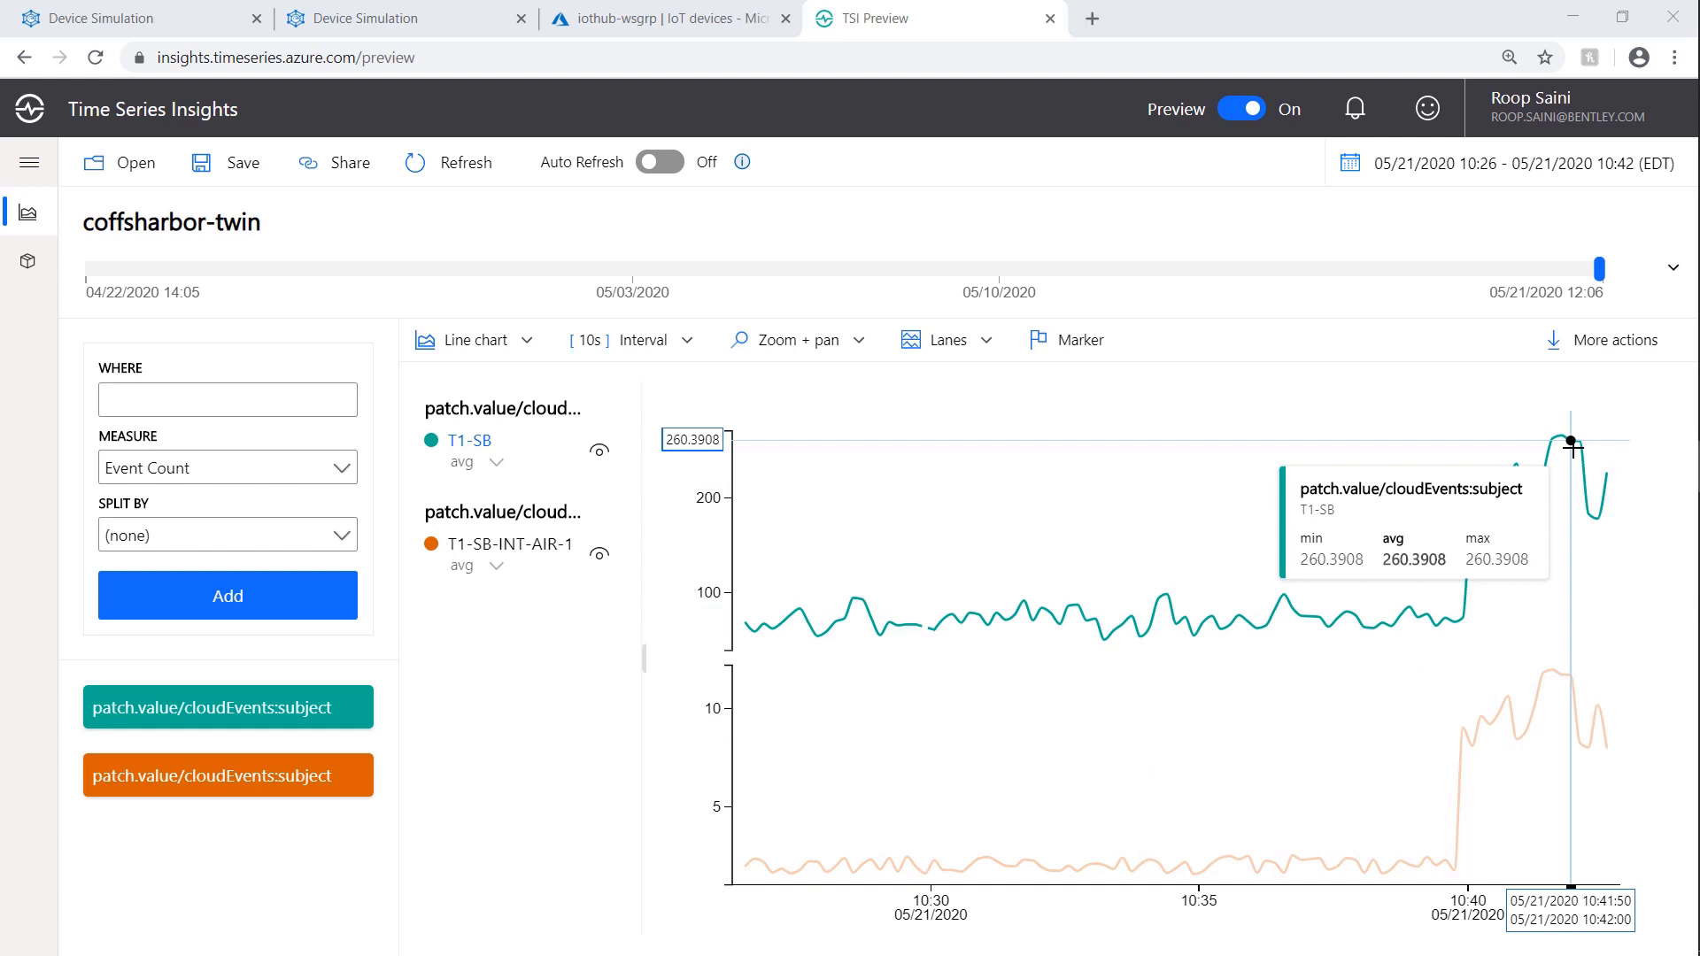
# Step: Read the peak values of the T1-SB and T1-SB-INT-AIR-1 spikes on the Time Series Insights chart
pyautogui.moveTo(1696, 469)
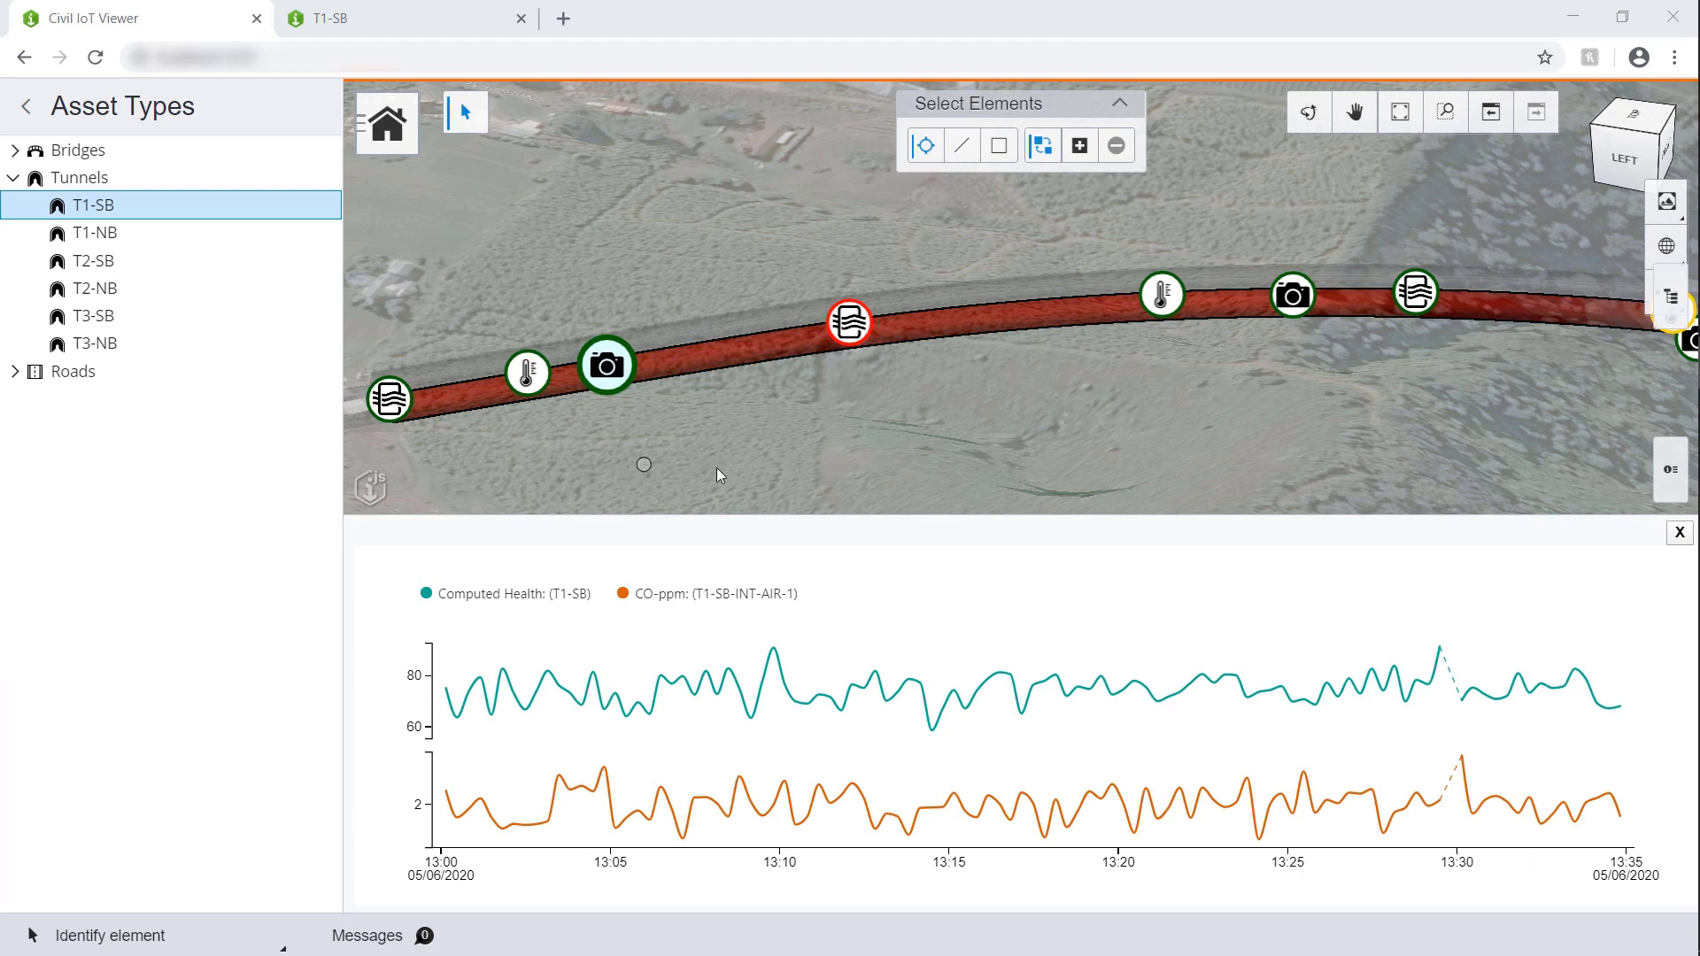
pyautogui.moveTo(827, 664)
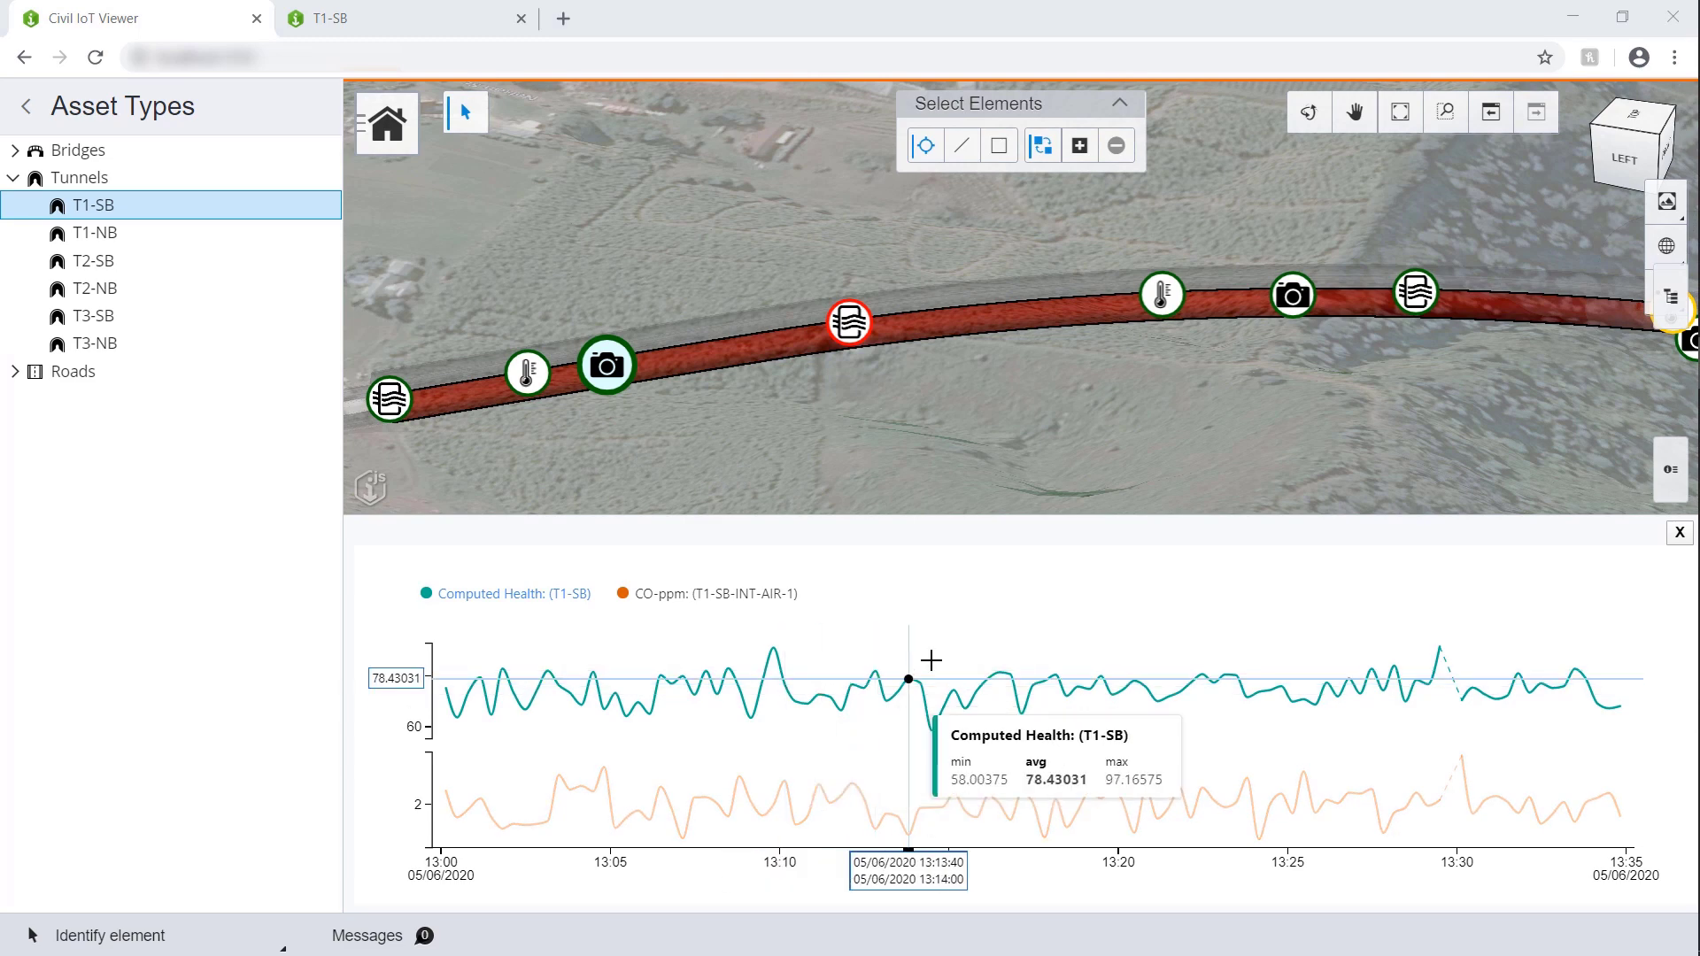